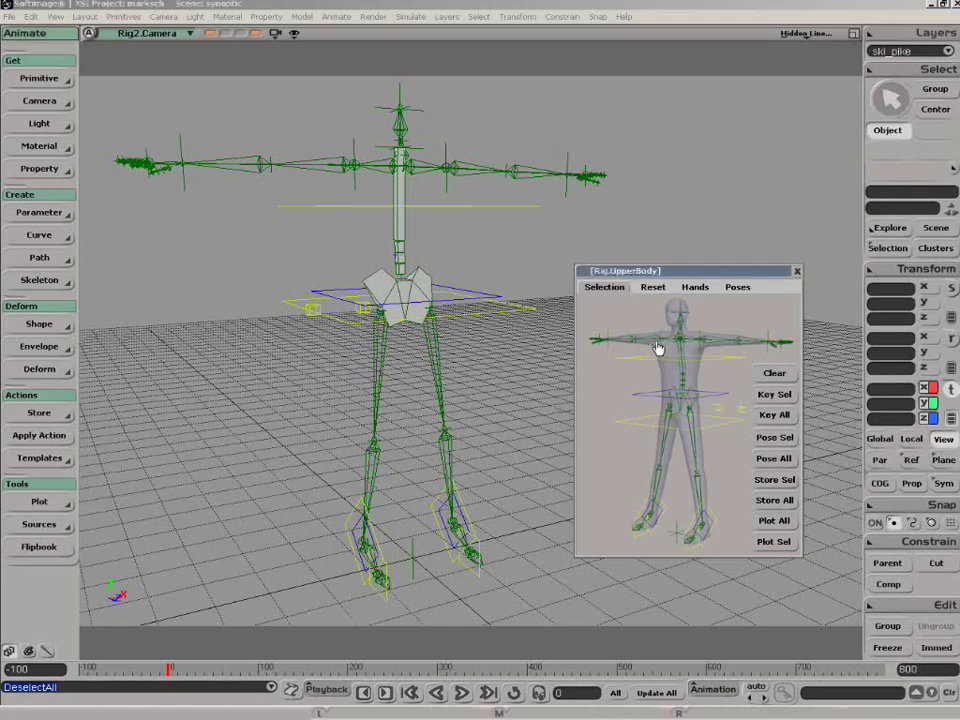
# Step: Select the right shoulder, right arm bones, right hand branch and hip control in turn through the synoptic view
pyautogui.click(710, 343)
pyautogui.click(648, 344)
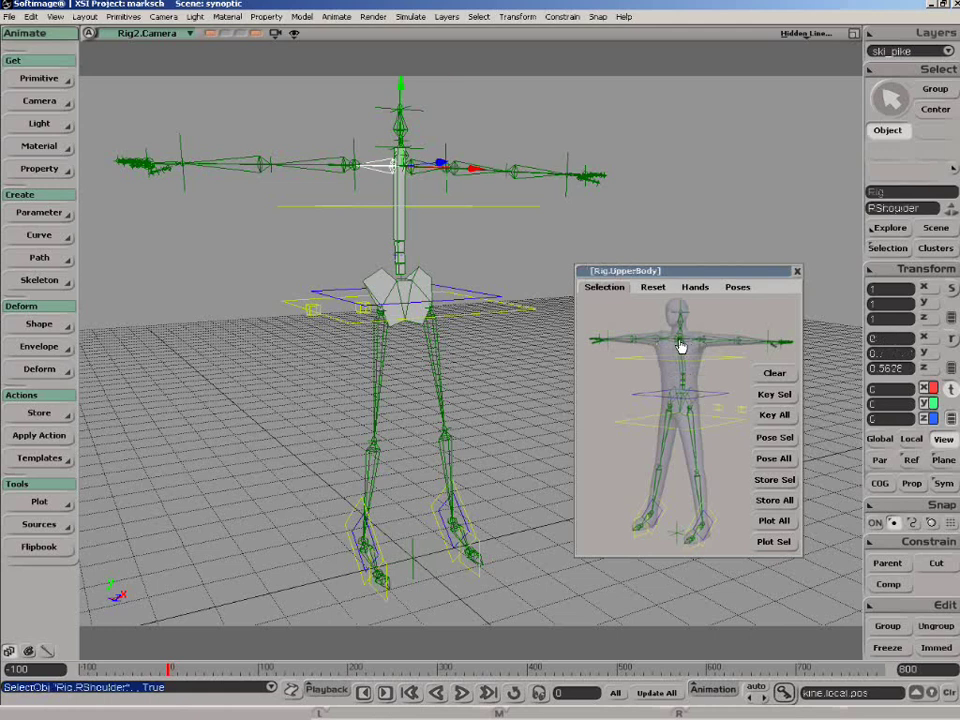
pyautogui.click(630, 342)
pyautogui.click(620, 342)
pyautogui.click(595, 342)
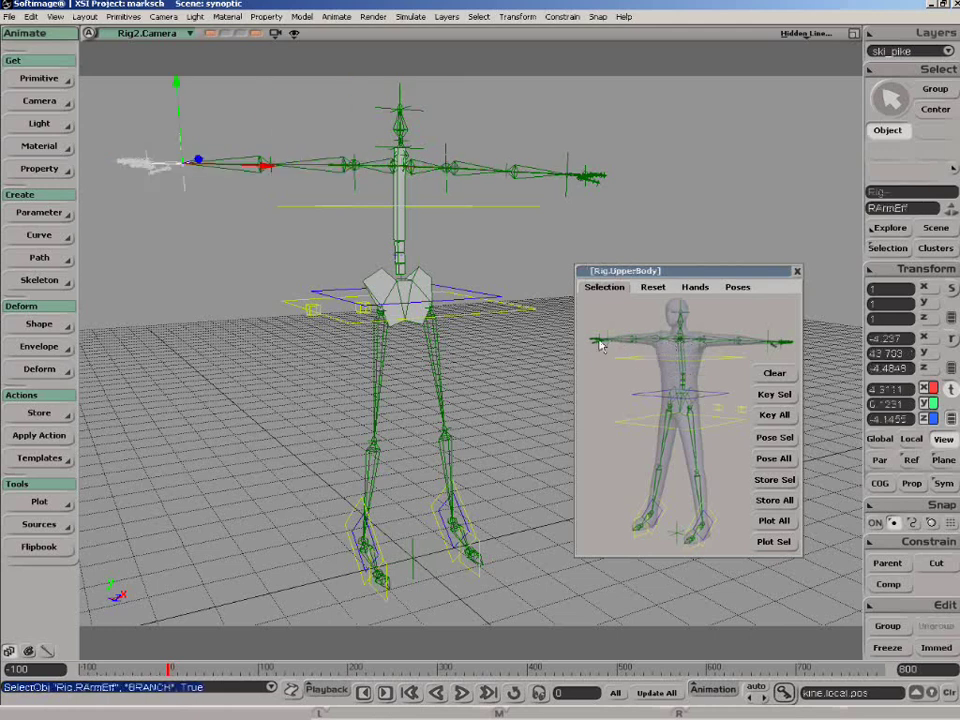
pyautogui.click(683, 396)
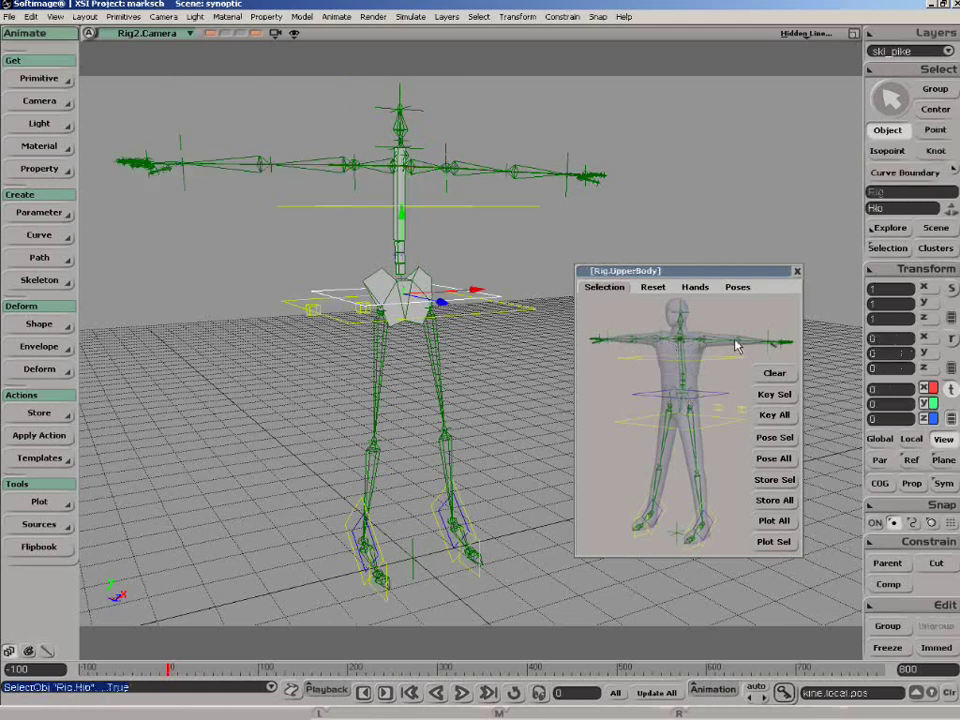
# Step: Select the rig's right arm effector branch through the synoptic view and translate it down and in toward the body
pyautogui.middleClick(779, 346)
pyautogui.middleClick(600, 344)
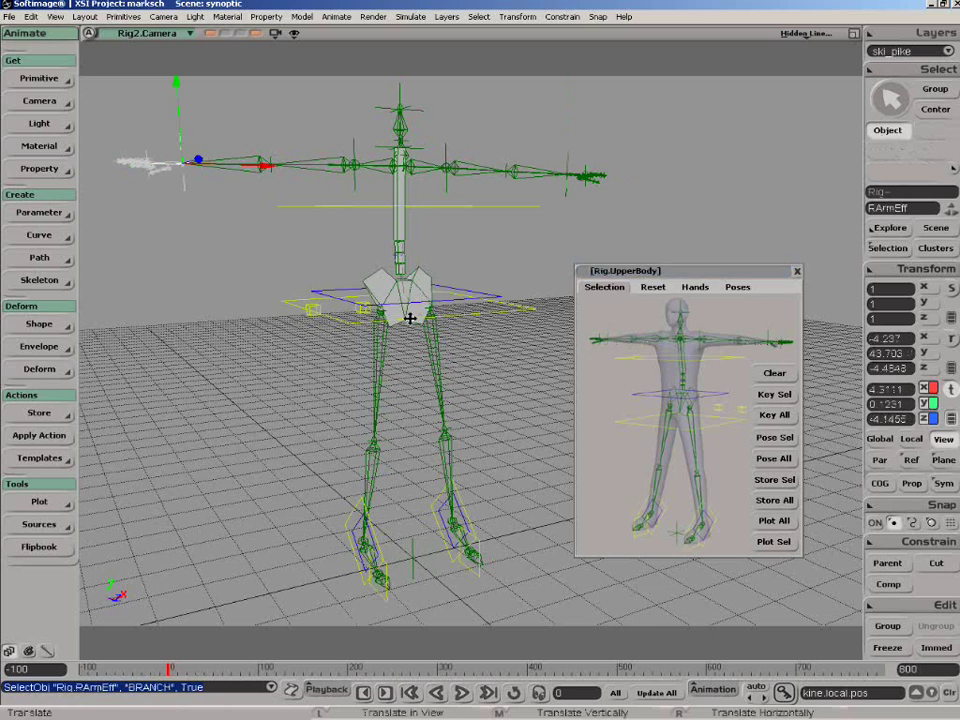
pyautogui.moveTo(184, 267); pyautogui.dragTo(310, 334)
# Step: Select the right bicep and the chest control in turn, and reset the whole rig to its default pose
pyautogui.click(637, 341)
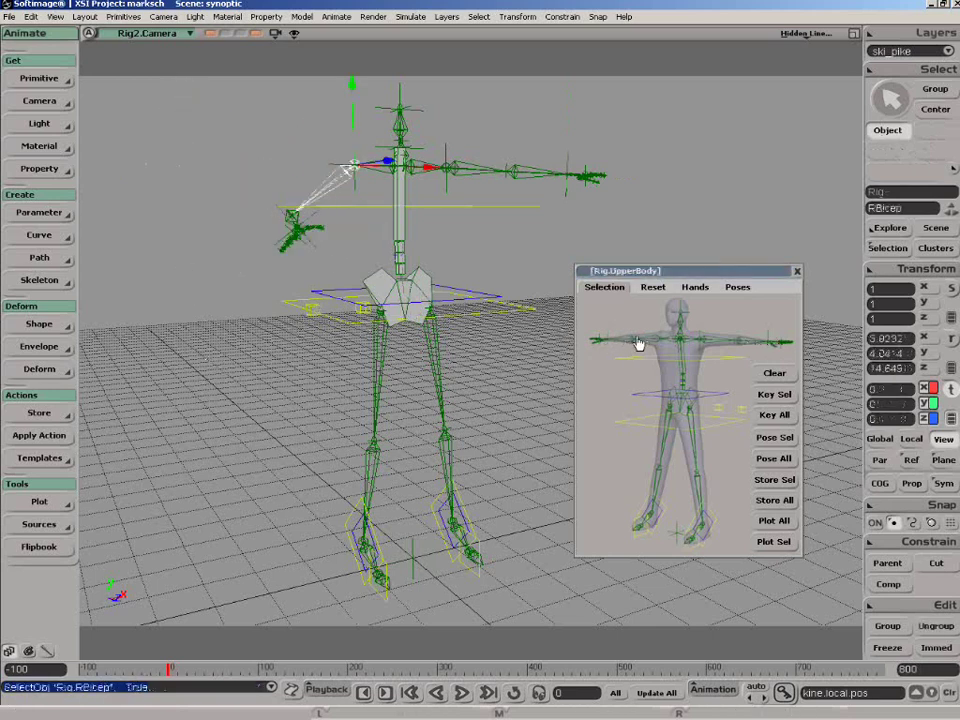
pyautogui.click(684, 362)
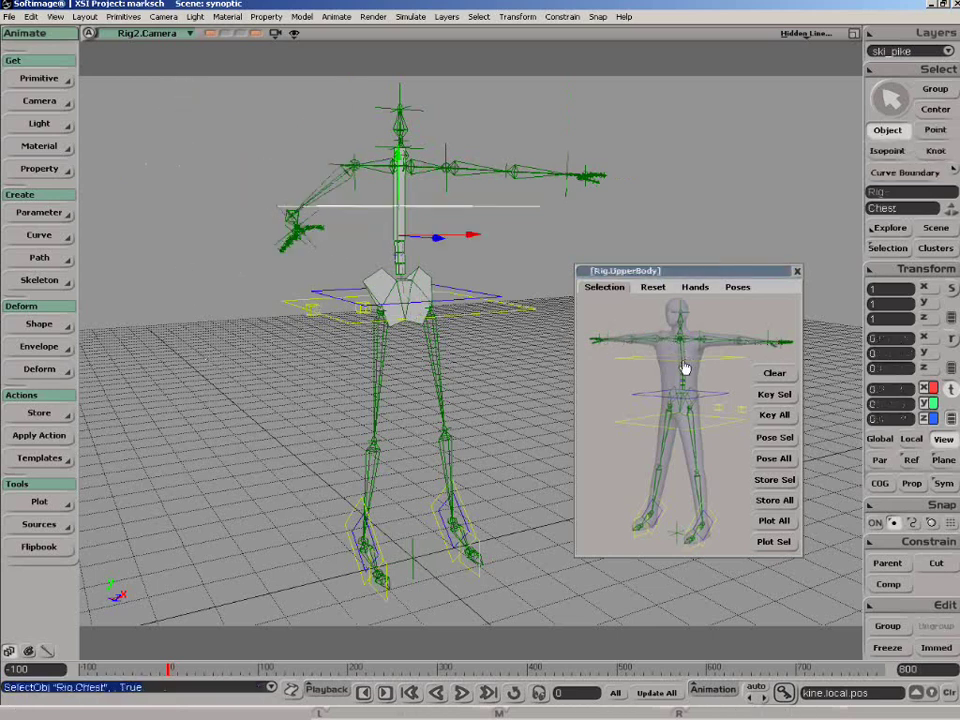
pyautogui.click(658, 288)
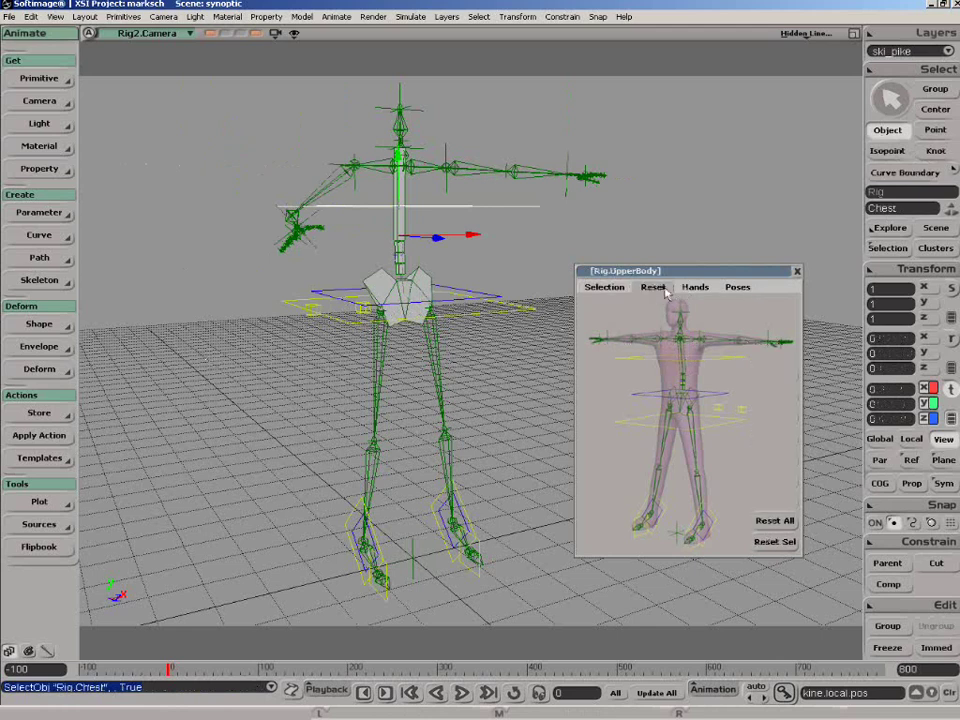
pyautogui.click(768, 518)
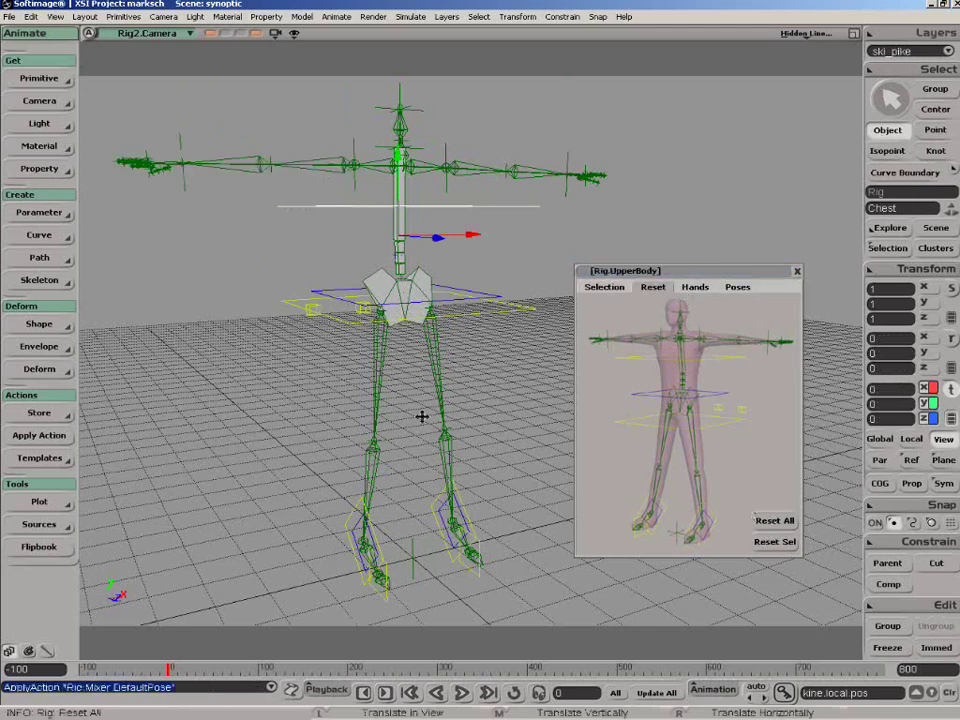
# Step: Open the right hand's finger sliders and set Pinky1 Rotation Z to about 77.87 and Pinky2 Rotation Z to about -20.43
pyautogui.click(695, 288)
pyautogui.click(775, 310)
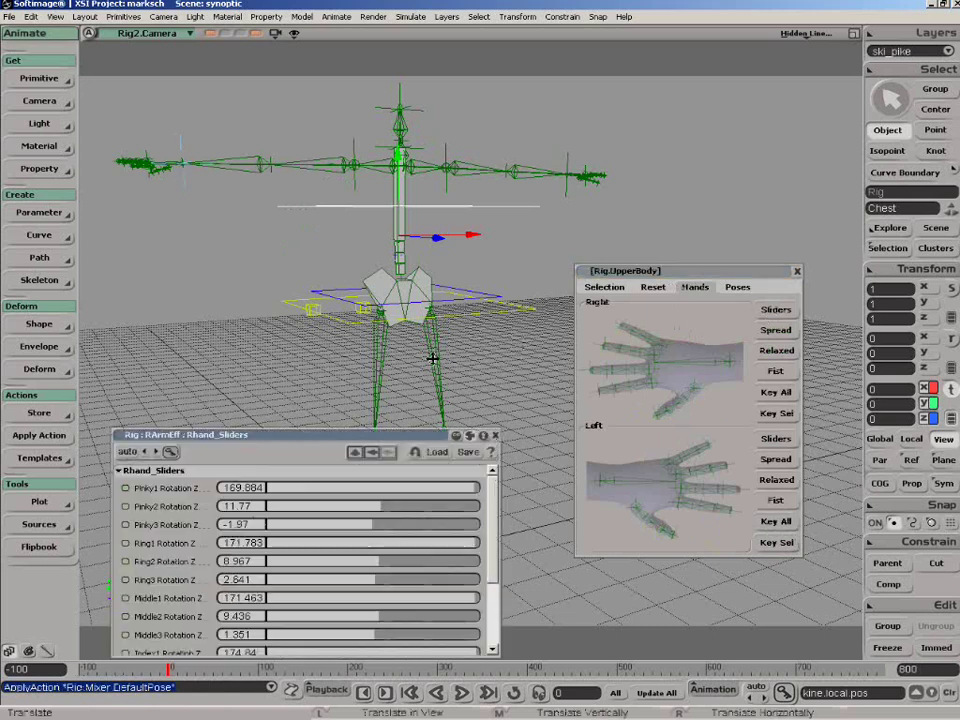
pyautogui.moveTo(418, 490); pyautogui.dragTo(365, 520)
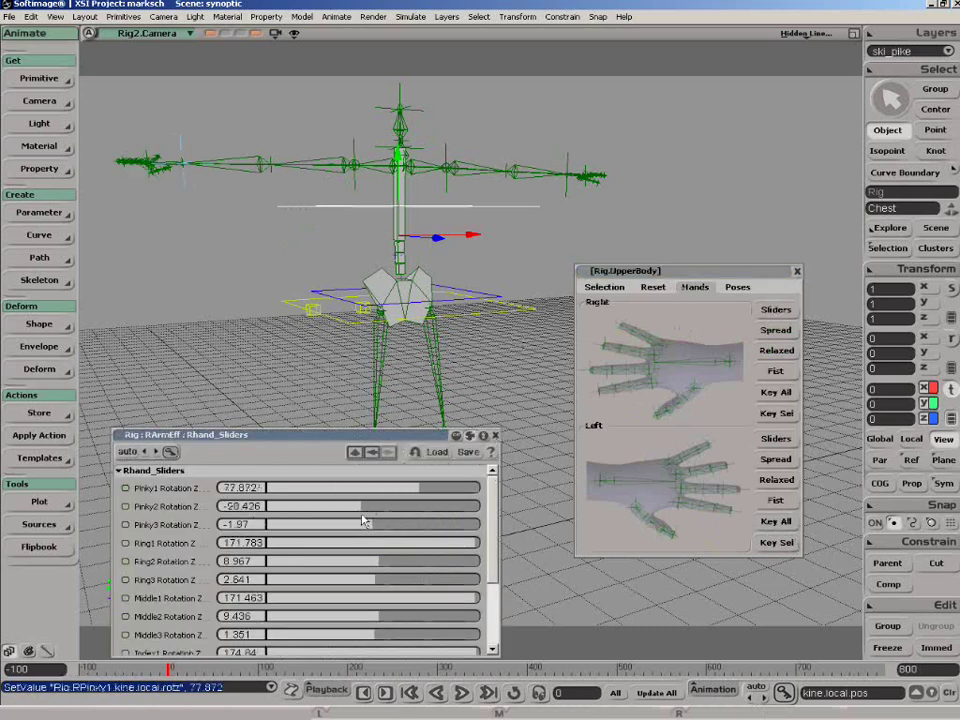
# Step: Apply the Relaxed and Fist presets to the right hand, and the slide, sitting and walking presets to the whole rig
pyautogui.click(776, 352)
pyautogui.click(775, 372)
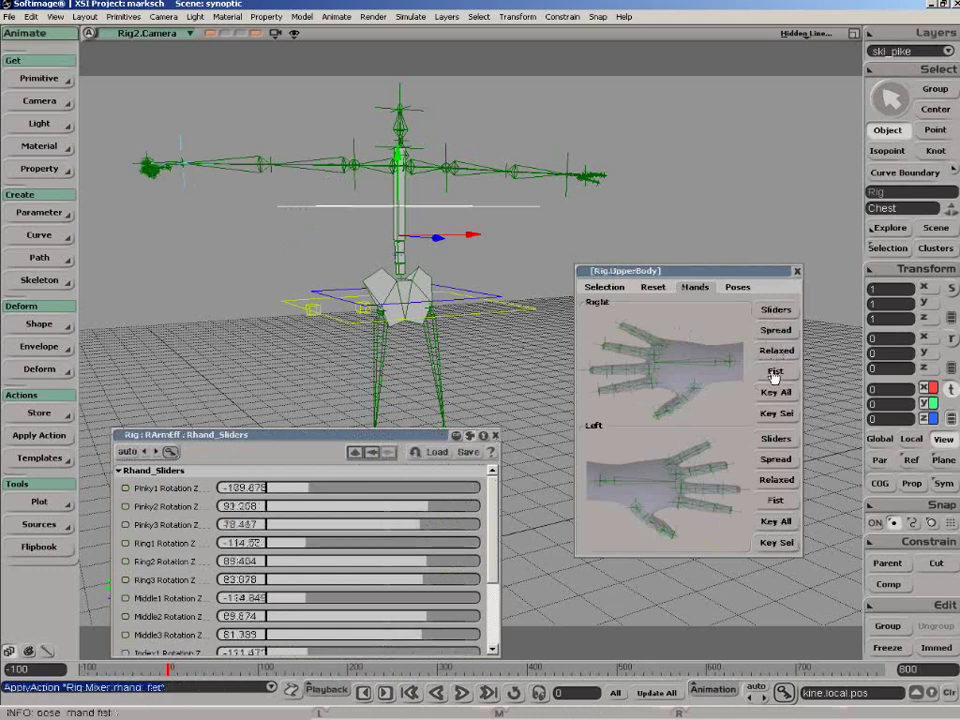
pyautogui.click(738, 287)
pyautogui.click(694, 346)
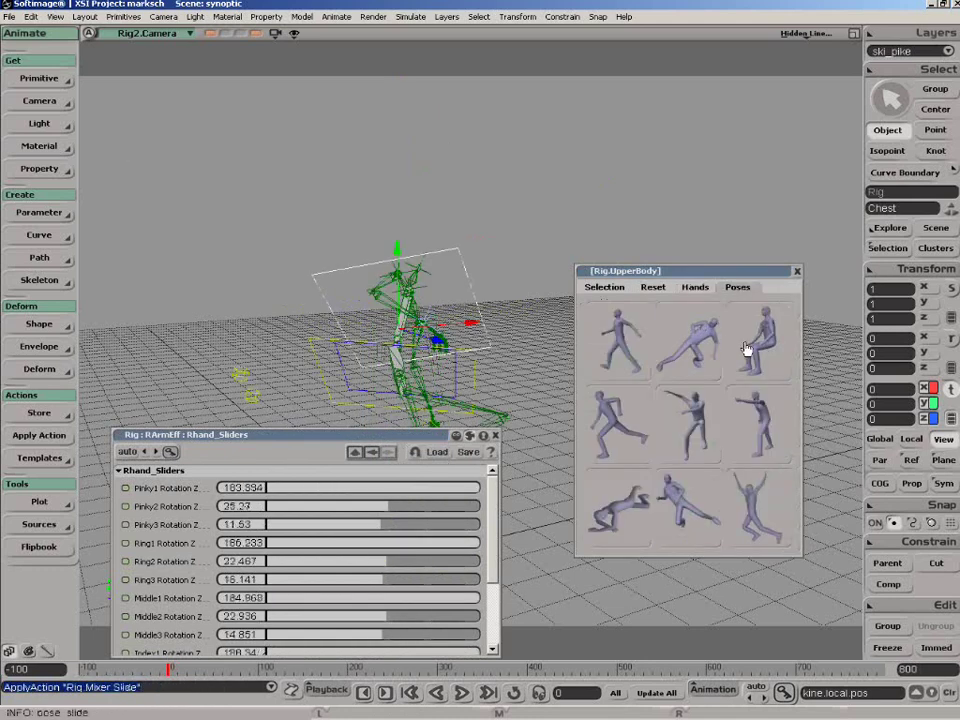
pyautogui.click(748, 349)
pyautogui.click(626, 349)
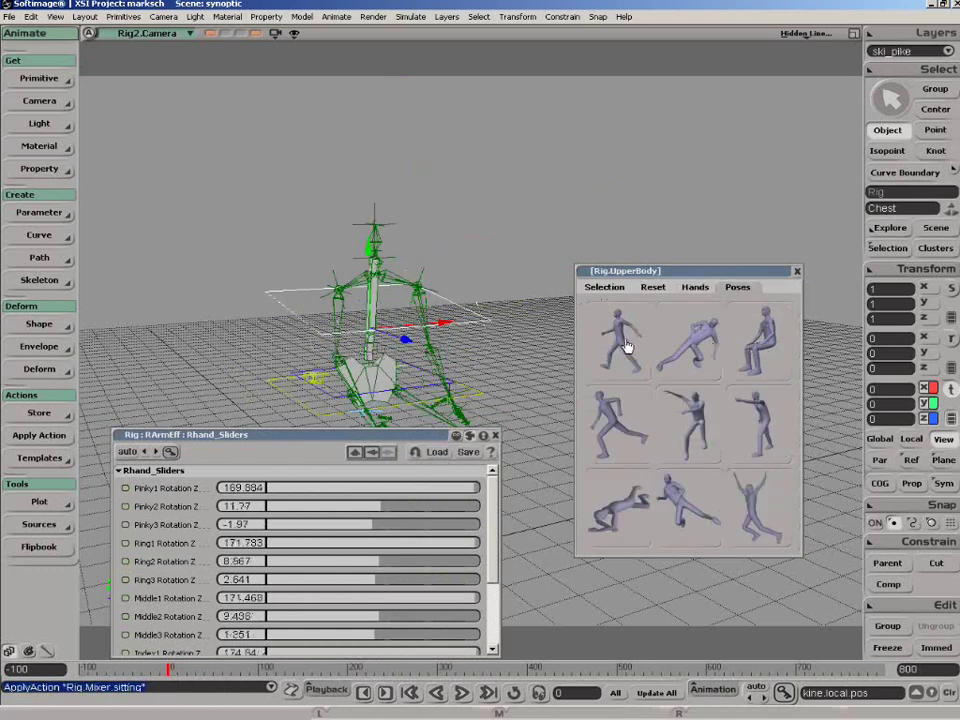
# Step: Reset the whole rig to its default pose and close the hand sliders and the synoptic view
pyautogui.click(654, 288)
pyautogui.click(772, 520)
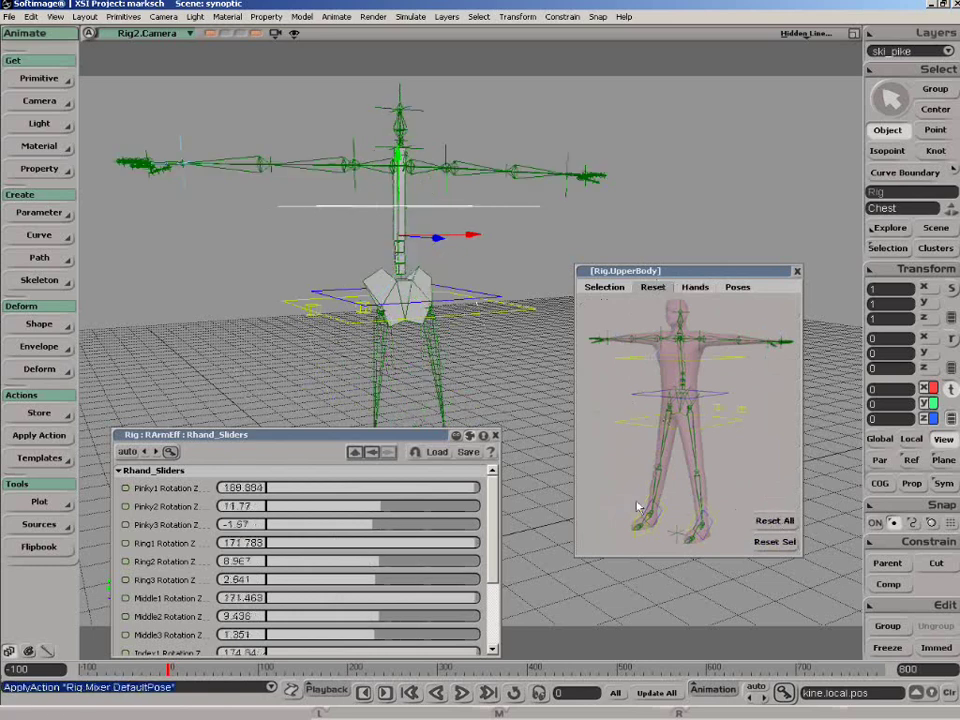
pyautogui.click(494, 435)
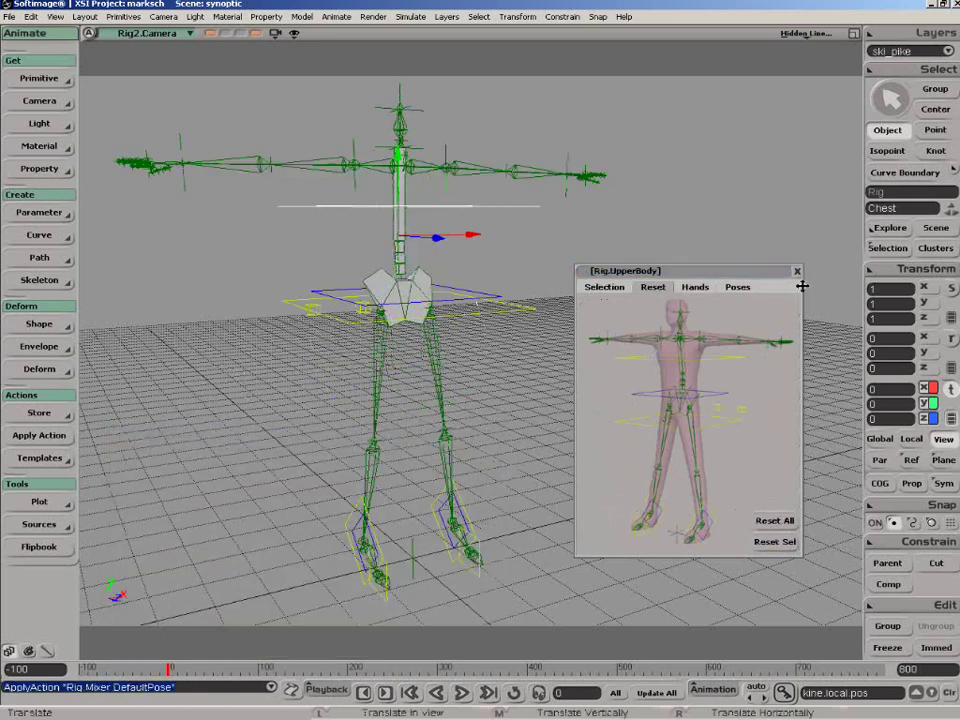
pyautogui.click(797, 271)
# Step: Draw a render region that encloses the whole female character, including both outstretched hands and the feet
pyautogui.press('z')
pyautogui.moveTo(317, 326); pyautogui.dragTo(672, 338)
pyautogui.press('p')
pyautogui.moveTo(529, 394); pyautogui.dragTo(533, 362)
pyautogui.press('o')
pyautogui.moveTo(533, 362); pyautogui.dragTo(433, 186, button='middle')
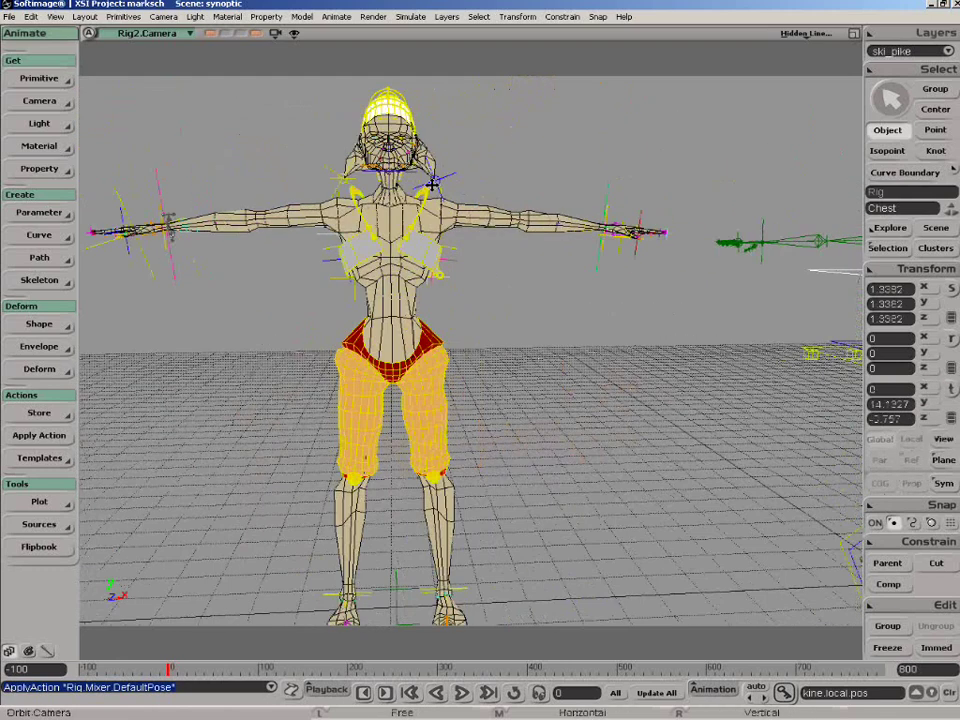
pyautogui.click(255, 34)
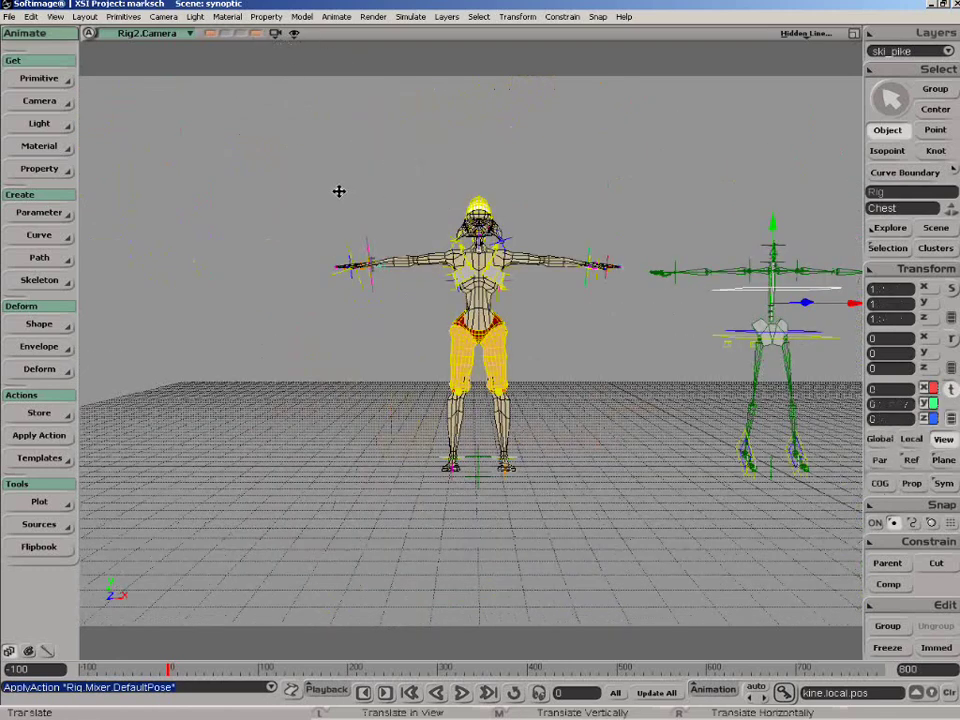
pyautogui.press('q')
pyautogui.moveTo(312, 173); pyautogui.dragTo(648, 500)
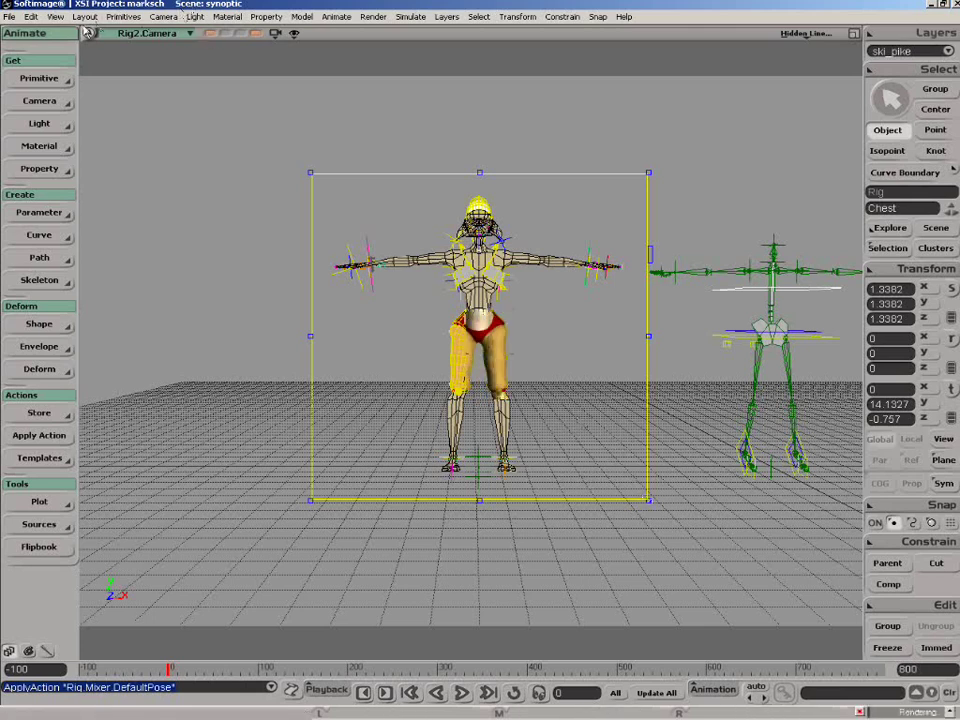
# Step: Open the Synoptic Editor and import the rendered region as its picture, saving it as region.tga over the existing file
pyautogui.click(57, 18)
pyautogui.moveTo(70, 31)
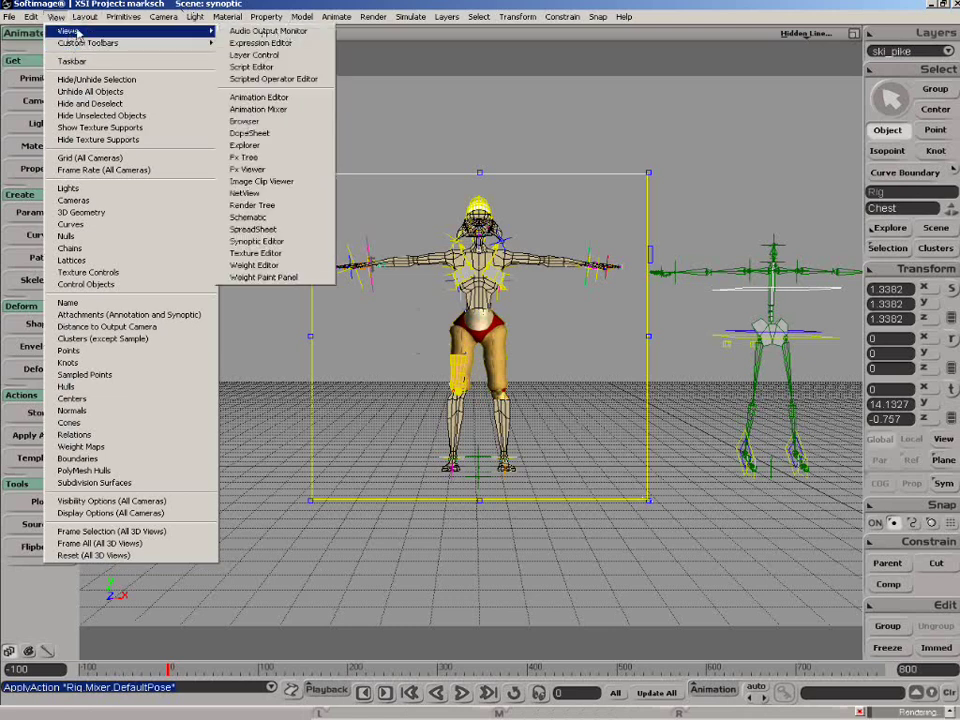
pyautogui.click(305, 241)
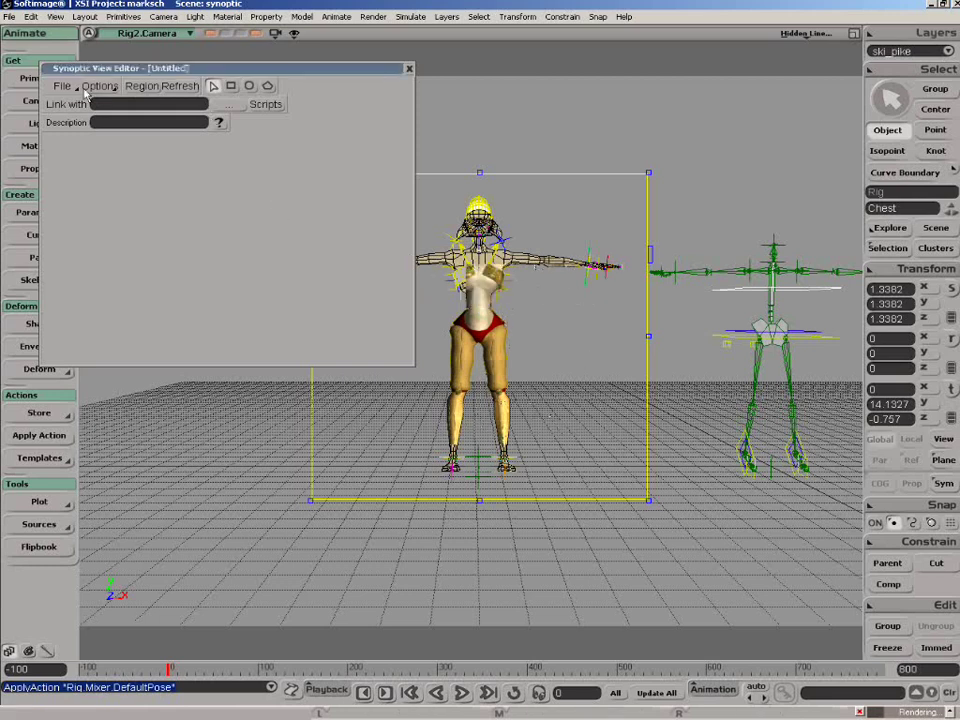
pyautogui.click(57, 70)
pyautogui.click(62, 86)
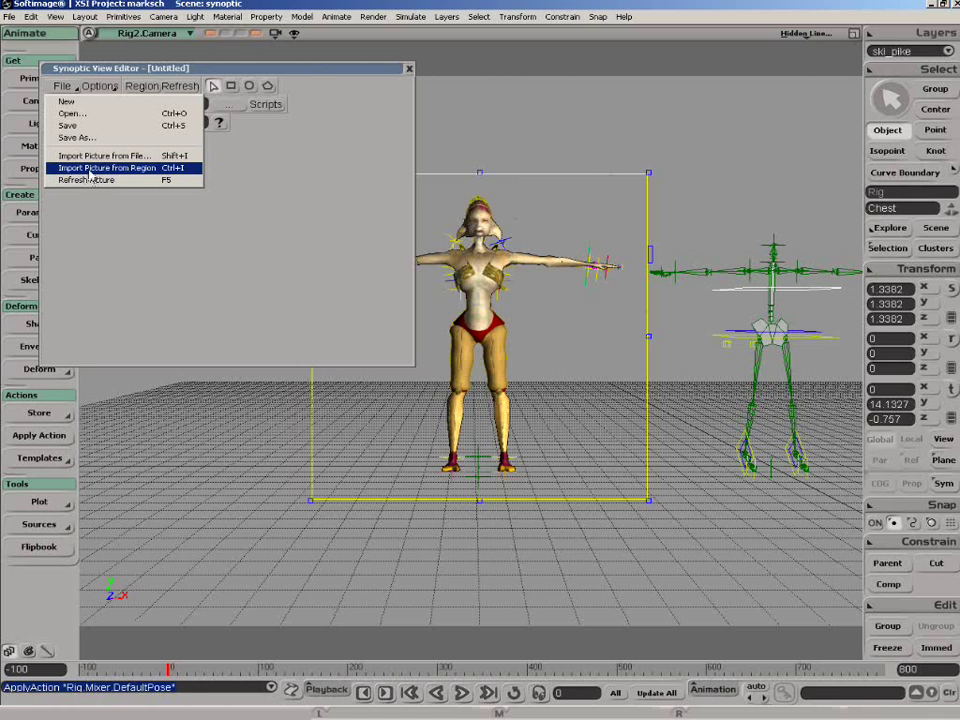
pyautogui.click(89, 170)
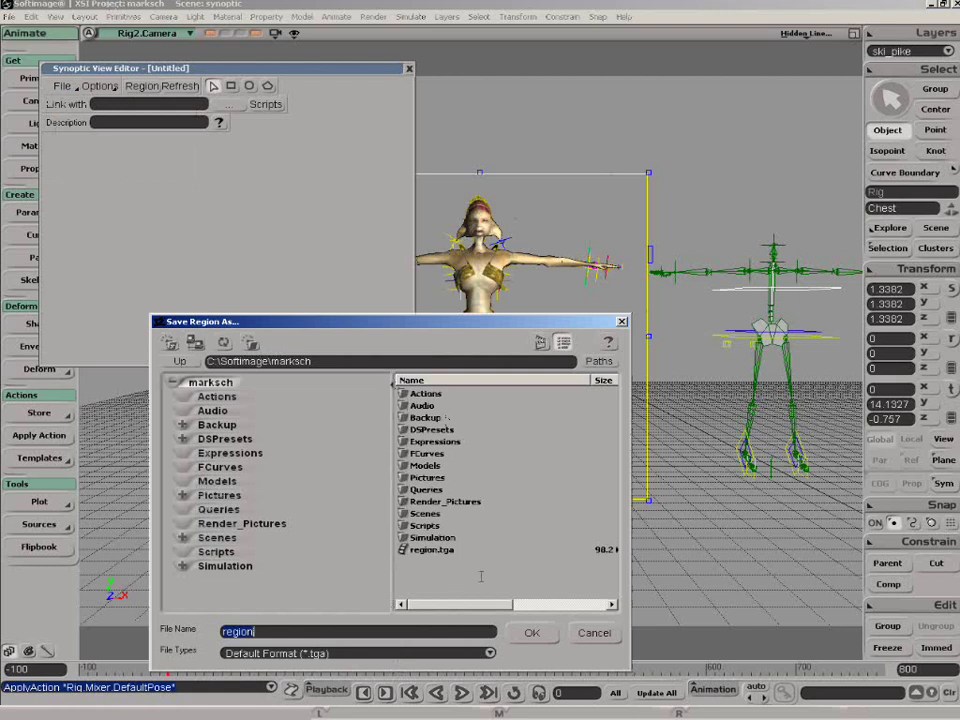
pyautogui.click(531, 632)
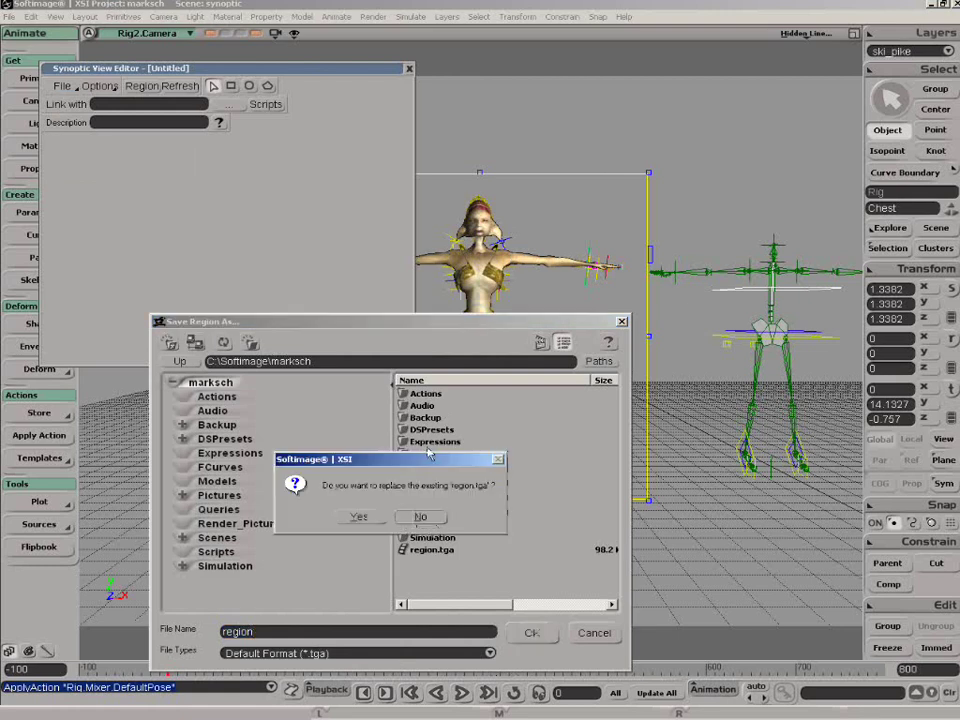
pyautogui.click(360, 516)
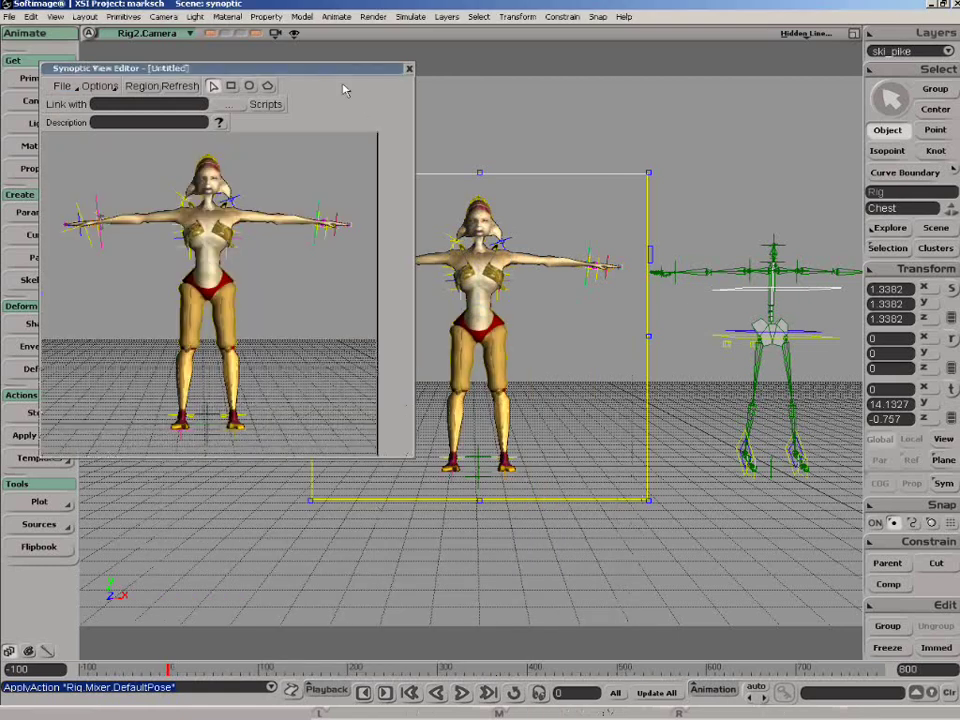
# Step: Narrow the Synoptic Editor window to fit the picture, reposition it lower, and hide the render region in the viewport
pyautogui.moveTo(414, 109); pyautogui.dragTo(382, 106)
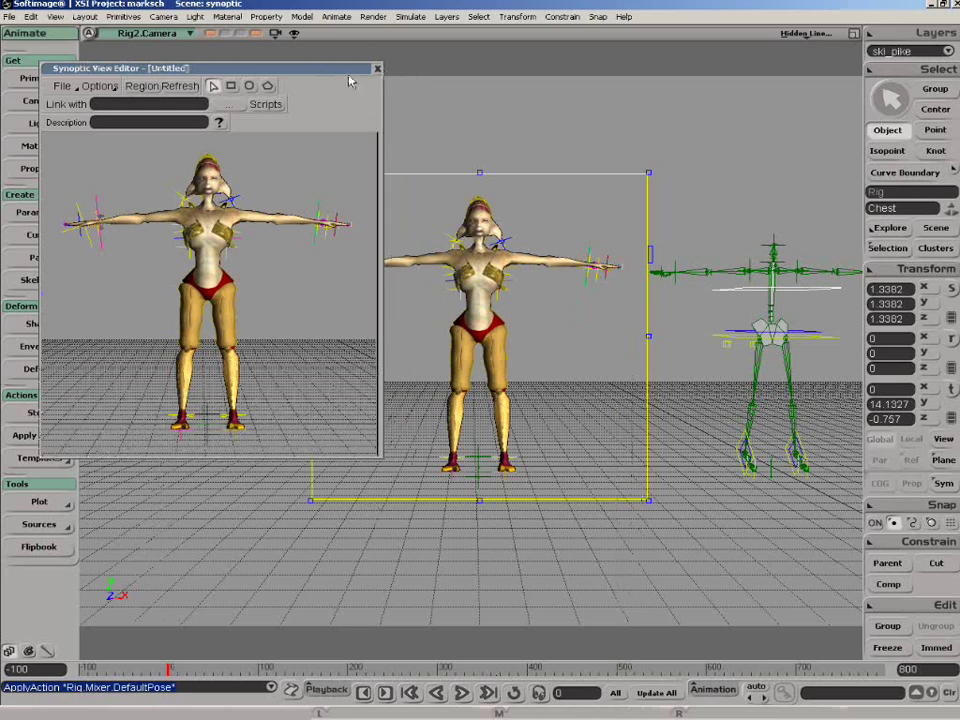
pyautogui.moveTo(320, 68); pyautogui.dragTo(419, 222)
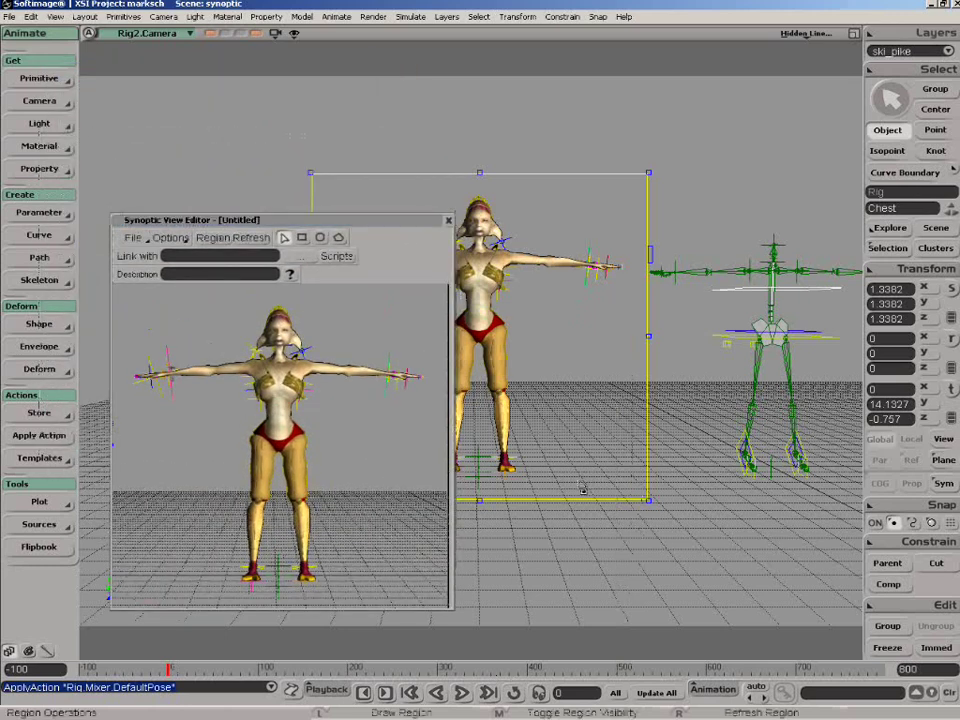
pyautogui.middleClick(604, 452)
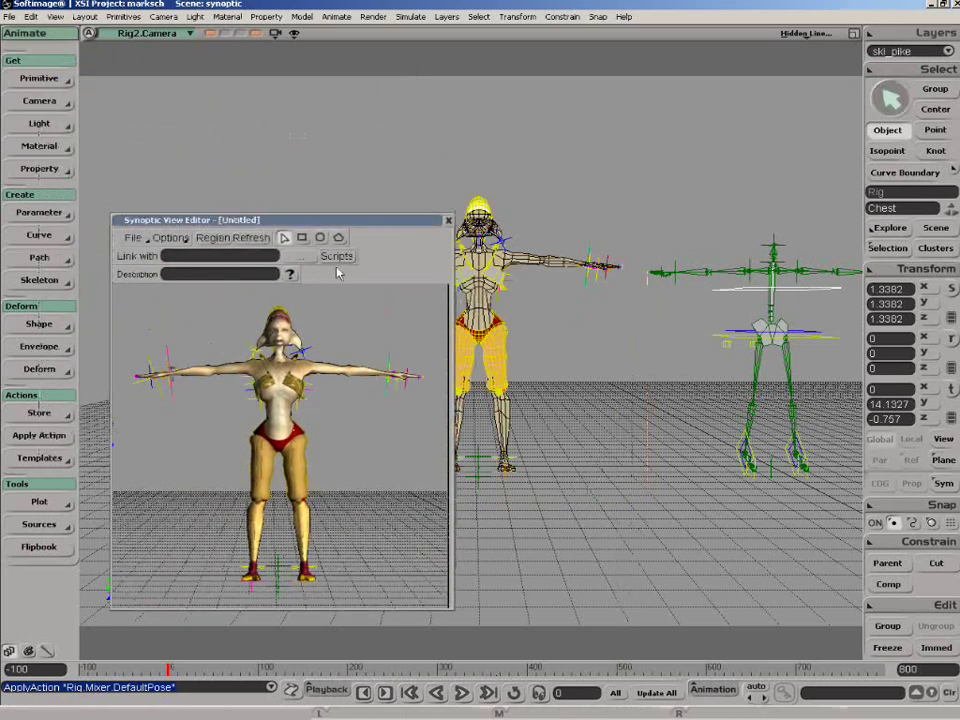
# Step: Draw a circular hotspot around the hand on the right side of the picture and link it with righthand
pyautogui.click(320, 238)
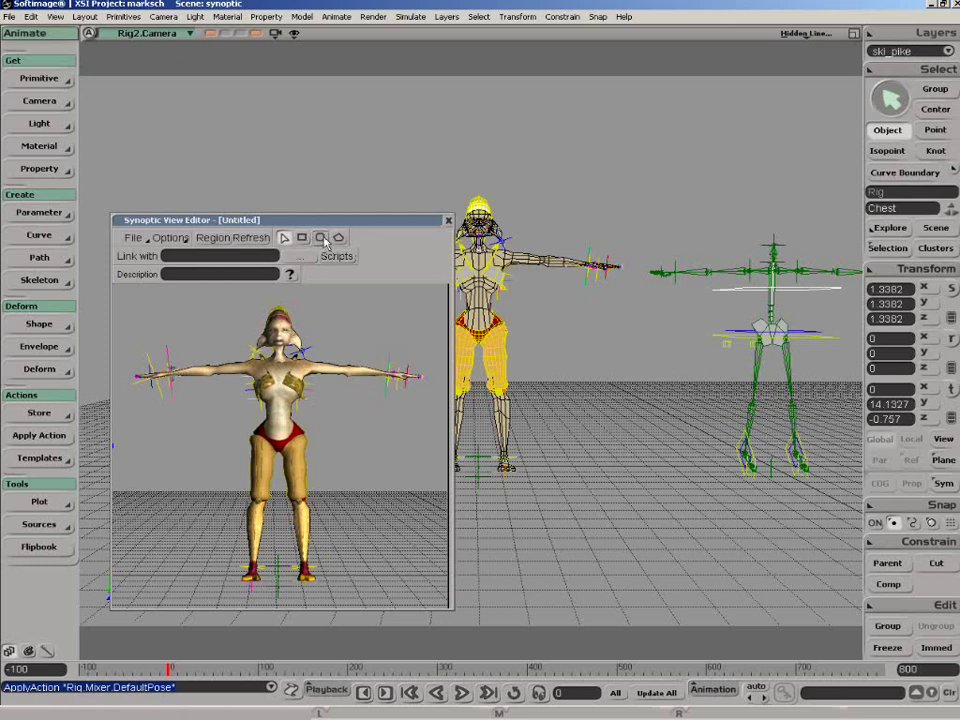
pyautogui.moveTo(363, 338); pyautogui.dragTo(421, 400)
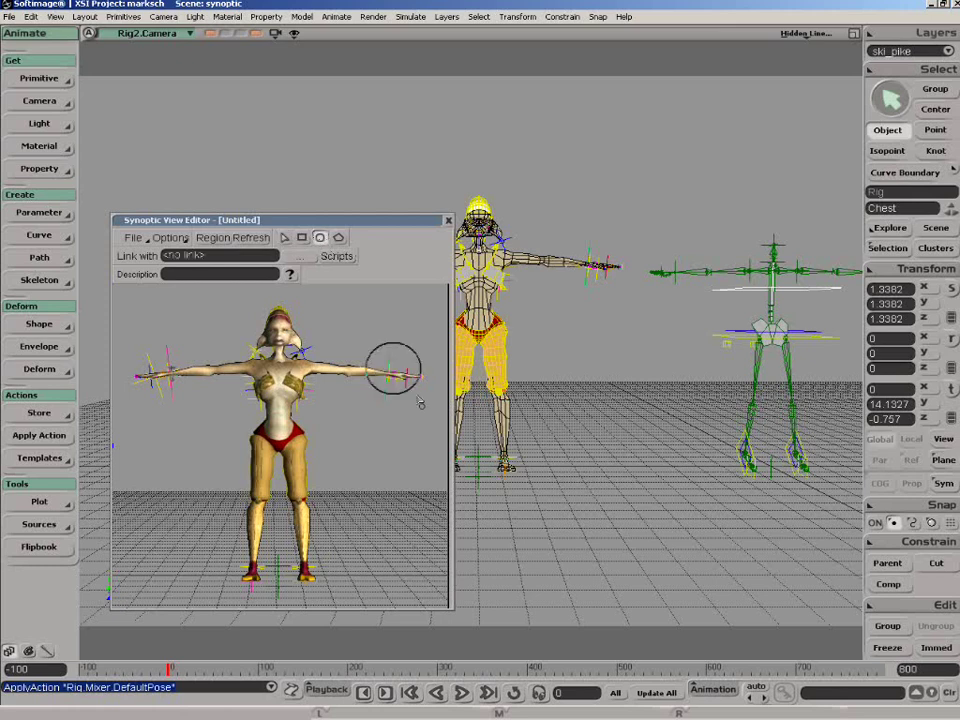
pyautogui.click(231, 258)
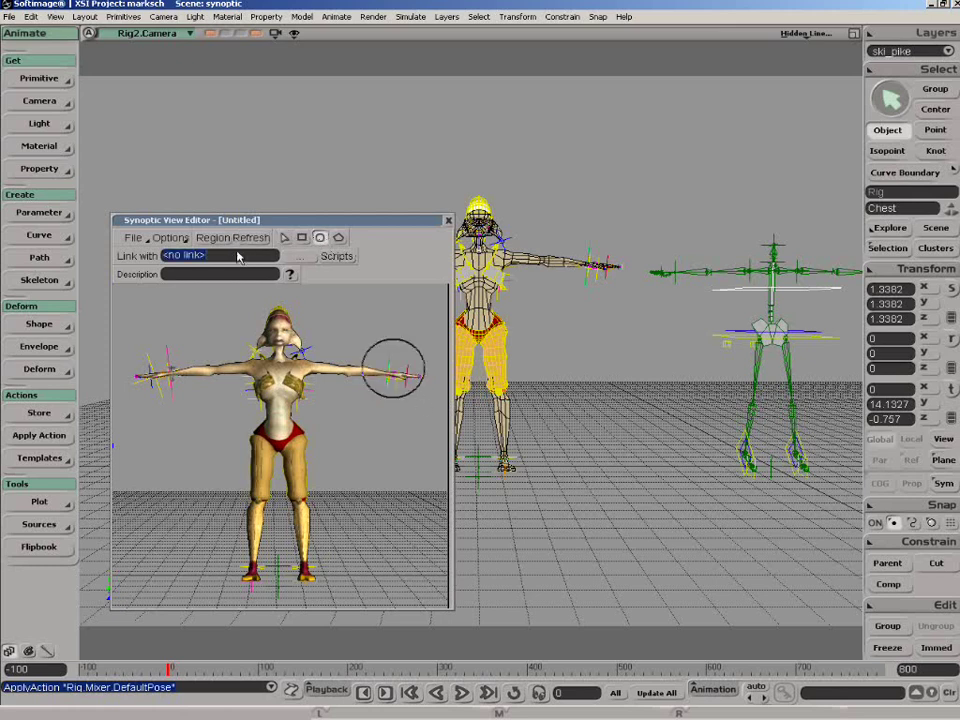
pyautogui.write('righthand')
# Step: Draw a circular hotspot around the hand on the left side of the picture and link it with lefthand
pyautogui.moveTo(154, 370); pyautogui.dragTo(196, 402)
pyautogui.click(220, 257)
pyautogui.write('lefthand')
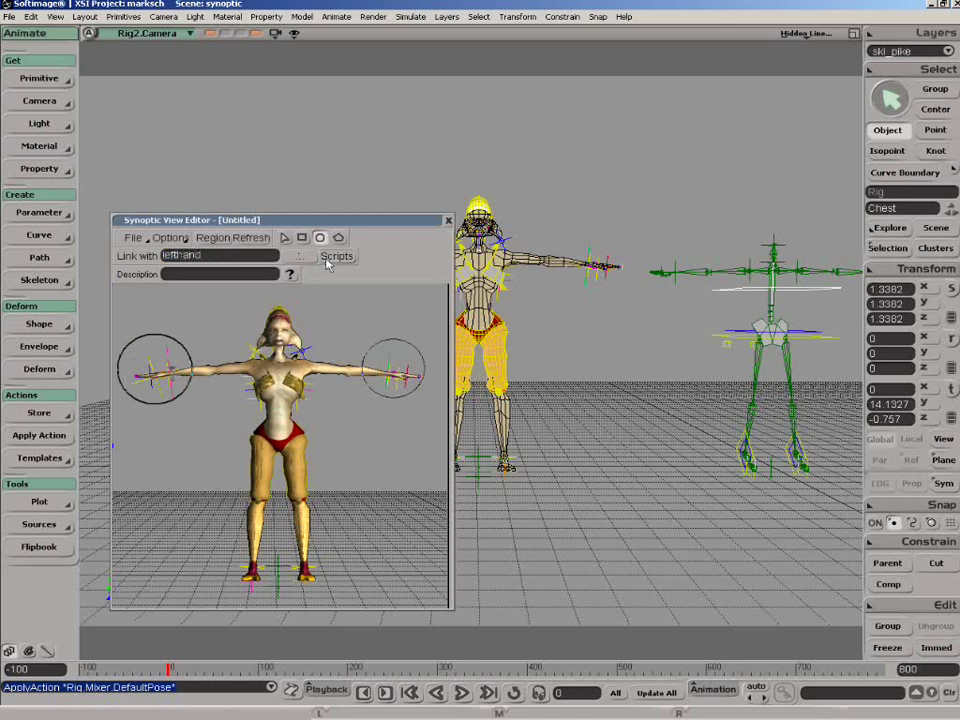
# Step: Show the script for the lefthand hotspot and branch-select the character's right arm effector, RArmEff, in the viewport
pyautogui.click(337, 257)
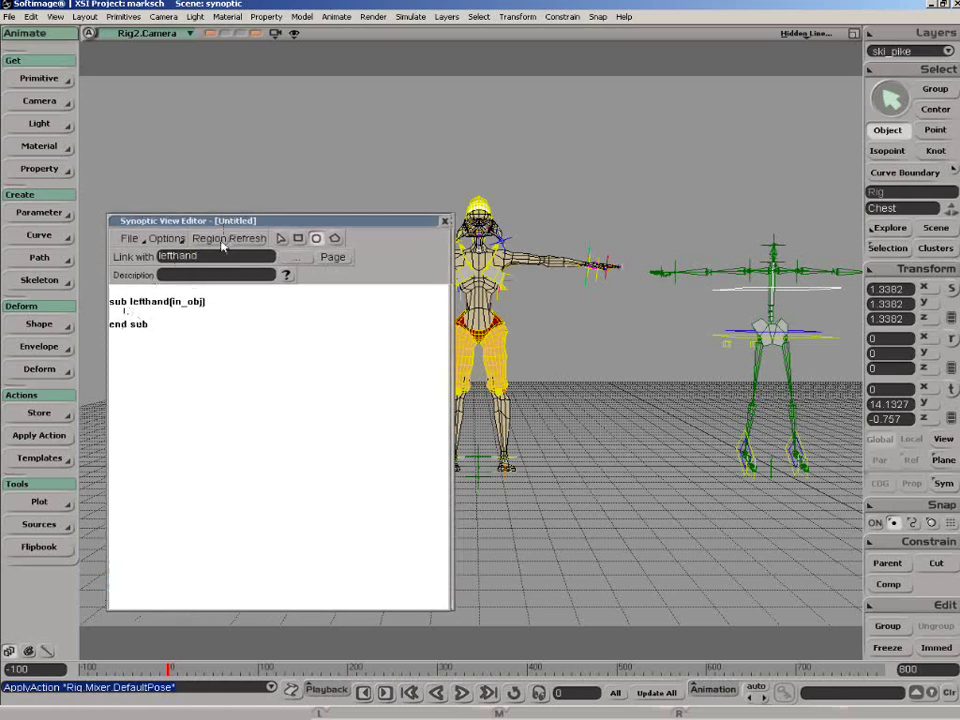
pyautogui.moveTo(228, 220); pyautogui.dragTo(261, 305)
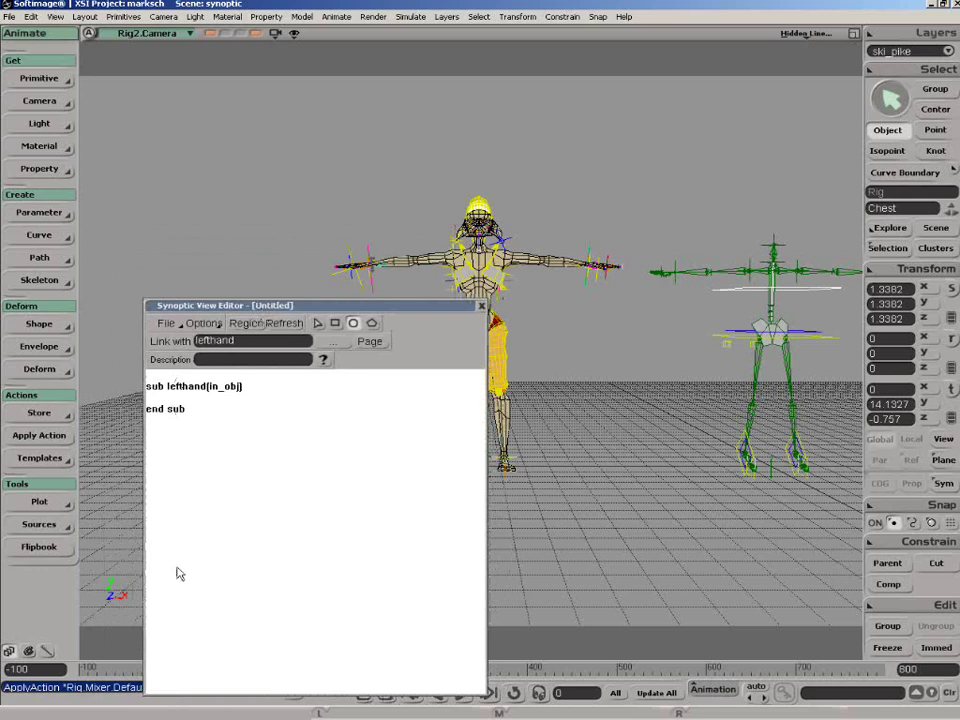
pyautogui.moveTo(368, 308); pyautogui.dragTo(679, 304)
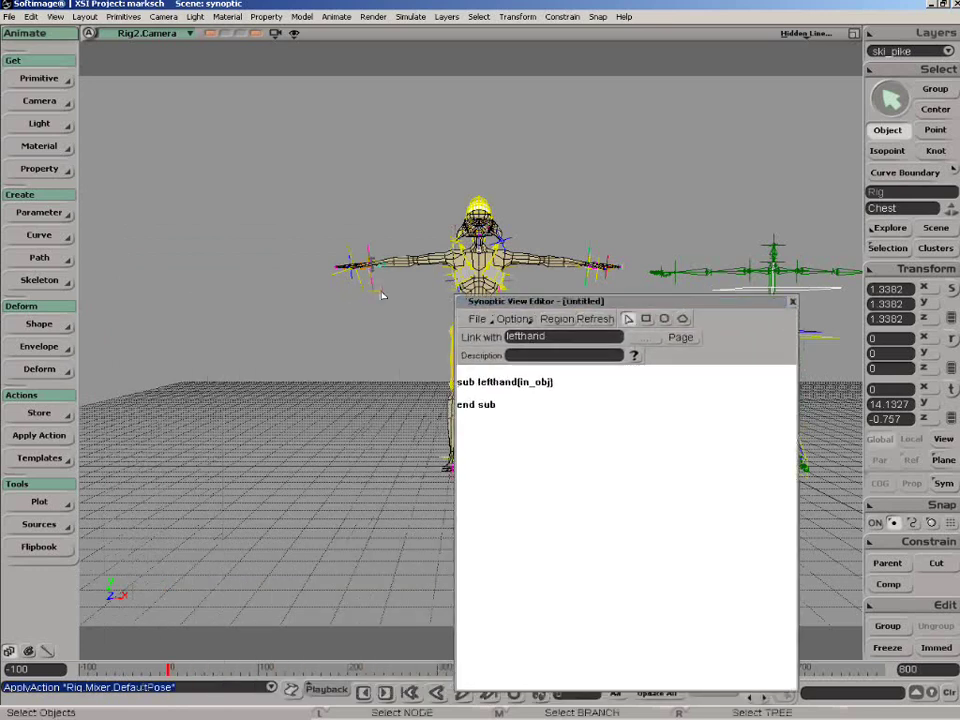
pyautogui.middleClick(381, 294)
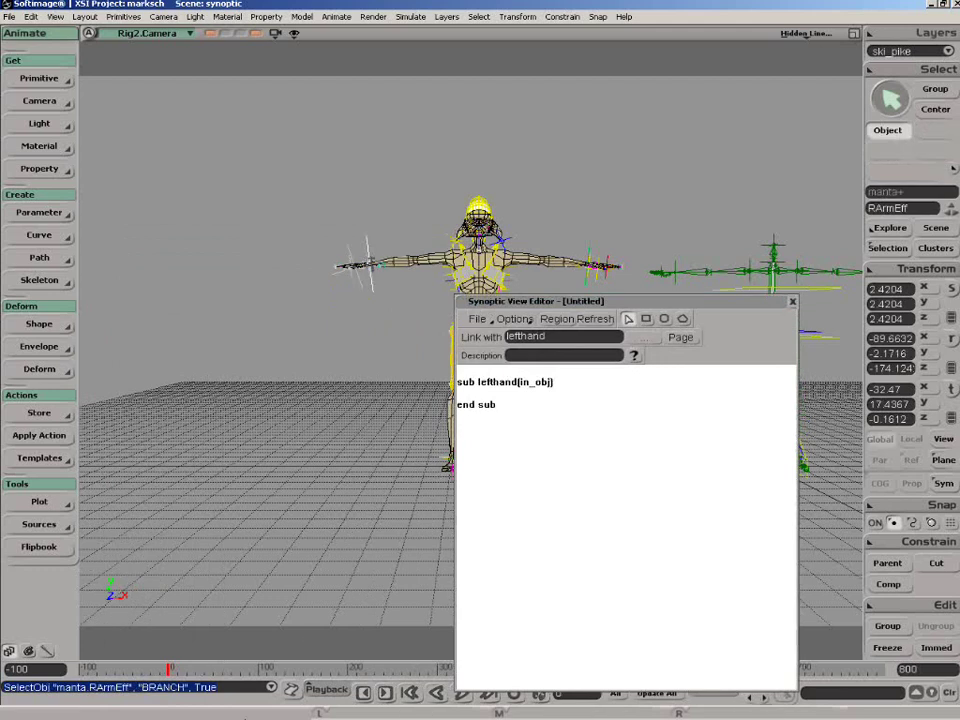
# Step: Insert the logged command SelectObj "manta.RArmEff", "BRANCH", True into the body of the lefthand subroutine
pyautogui.hotkey('ctrl', 'c')
pyautogui.click(493, 494)
pyautogui.hotkey('ctrl', 'v')
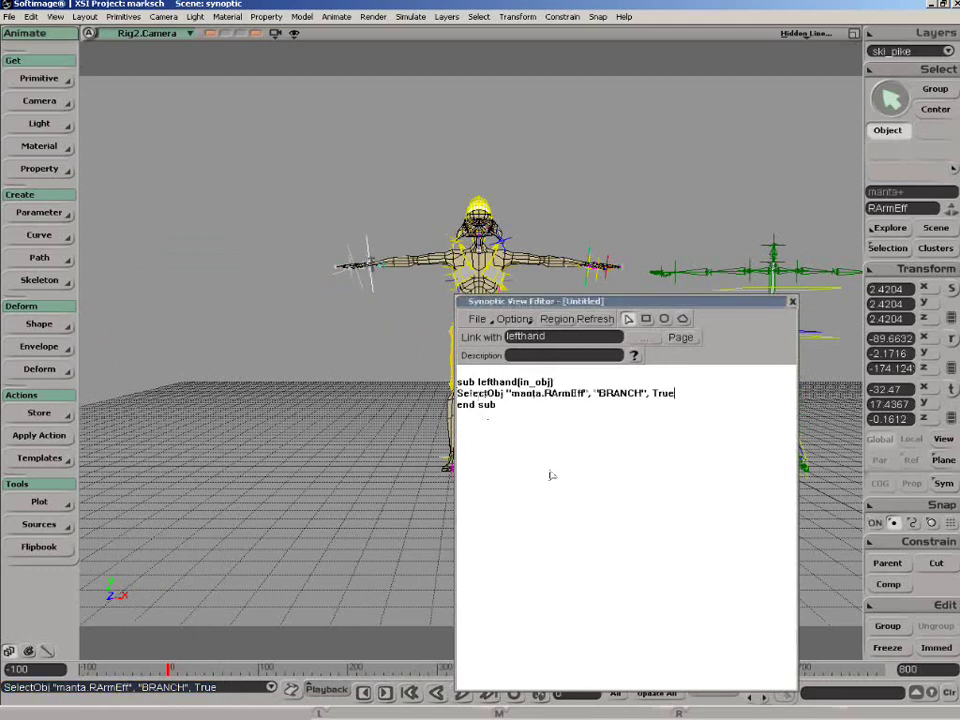
# Step: Show the righthand hotspot's script, branch-select LArmEff on the character, and add SelectObj "manta.LArmEff", "BRANCH", True to its subroutine
pyautogui.click(681, 337)
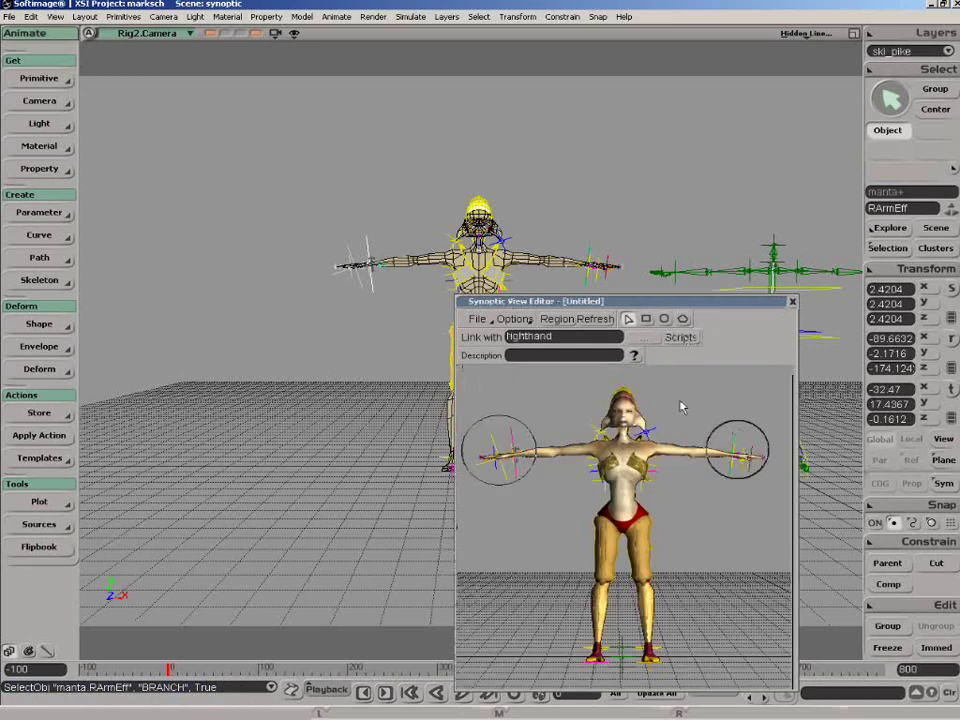
pyautogui.click(680, 337)
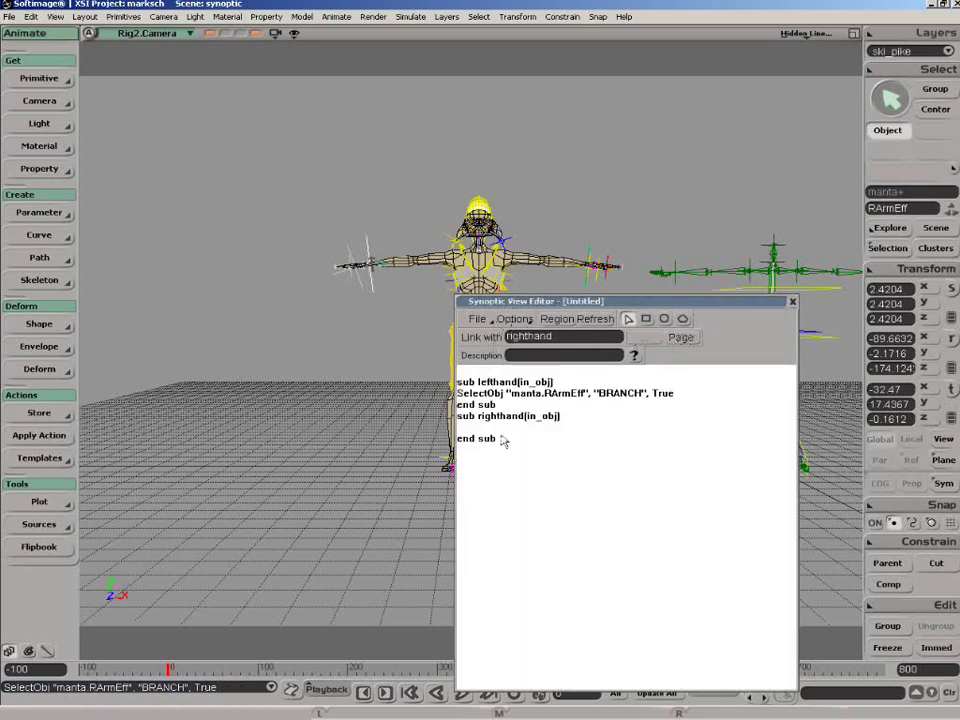
pyautogui.click(468, 427)
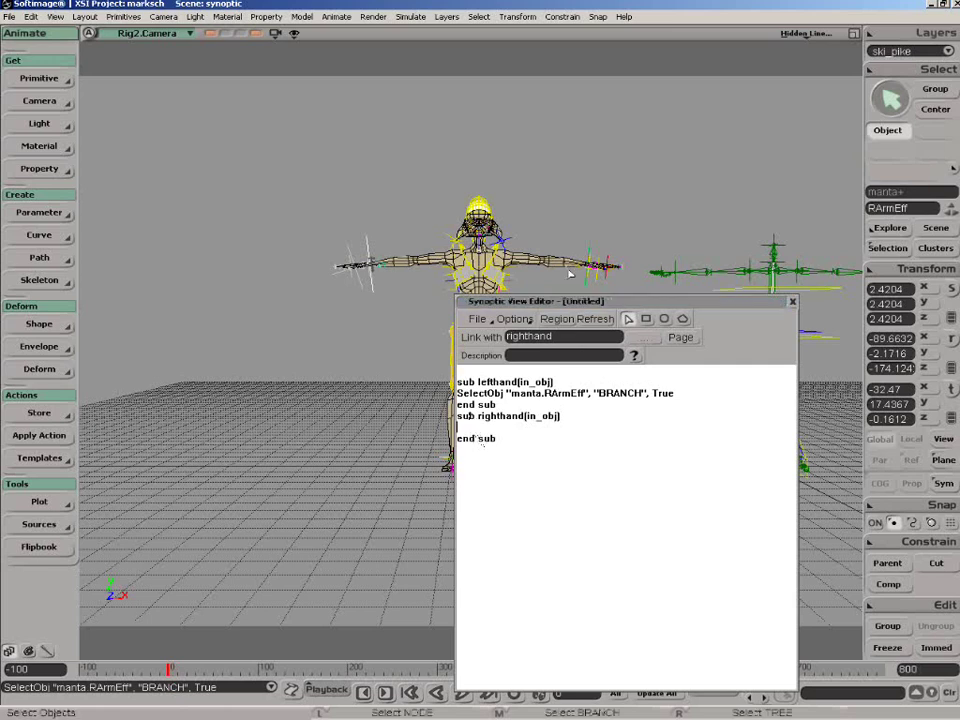
pyautogui.middleClick(590, 268)
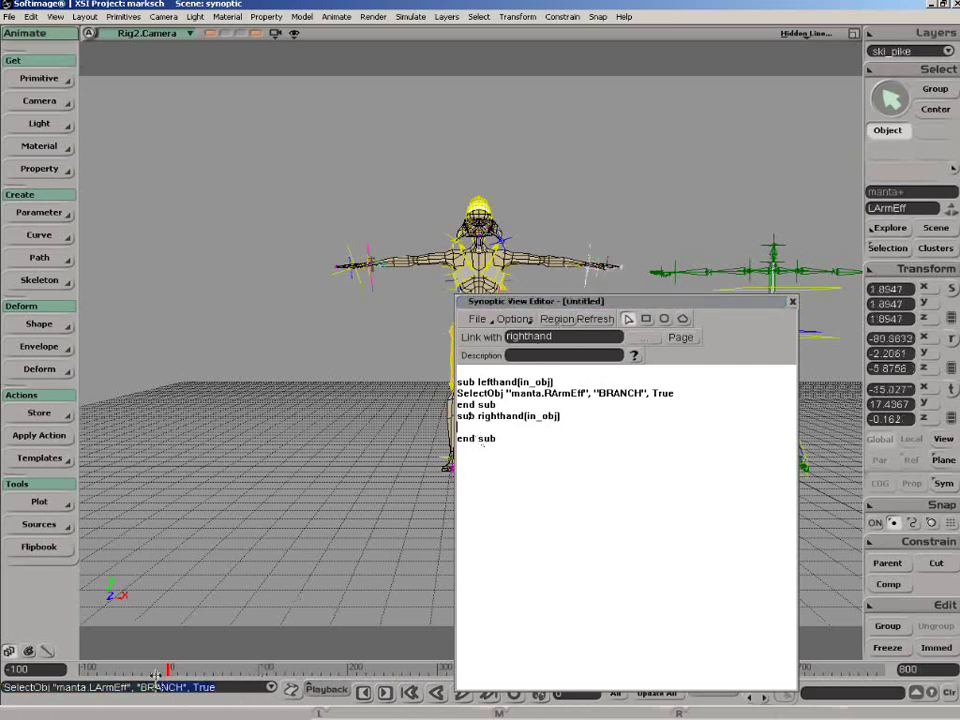
pyautogui.moveTo(159, 687); pyautogui.dragTo(22, 686)
pyautogui.click(493, 451)
pyautogui.hotkey('ctrl', 'v')
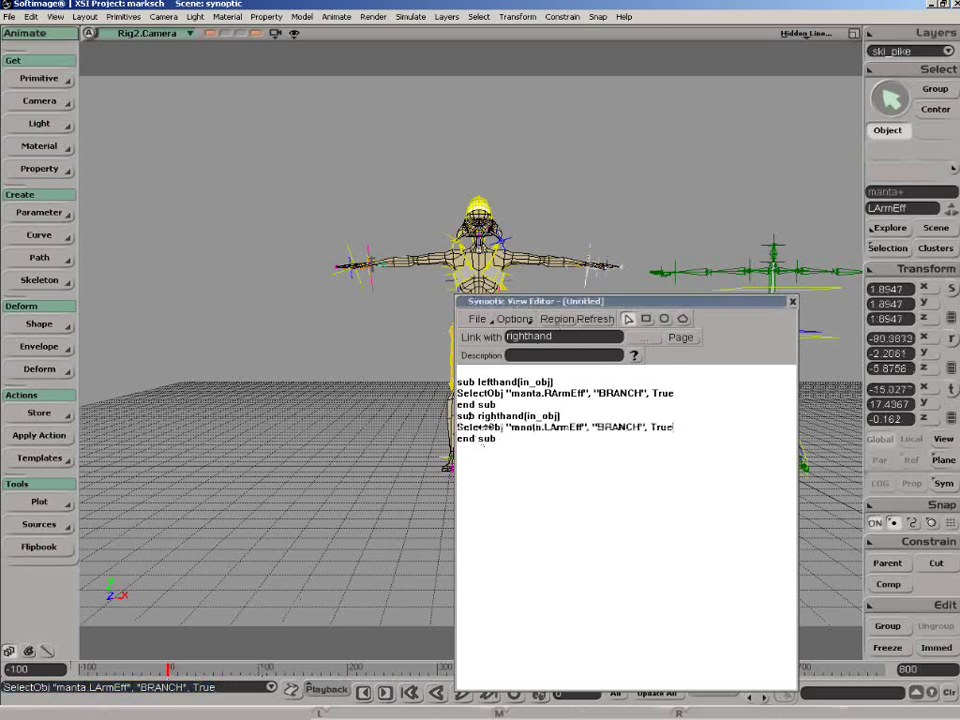
# Step: Save the synoptic view over the existing synoptic.htm in the project folder and close the Synoptic View Editor
pyautogui.click(477, 318)
pyautogui.click(495, 369)
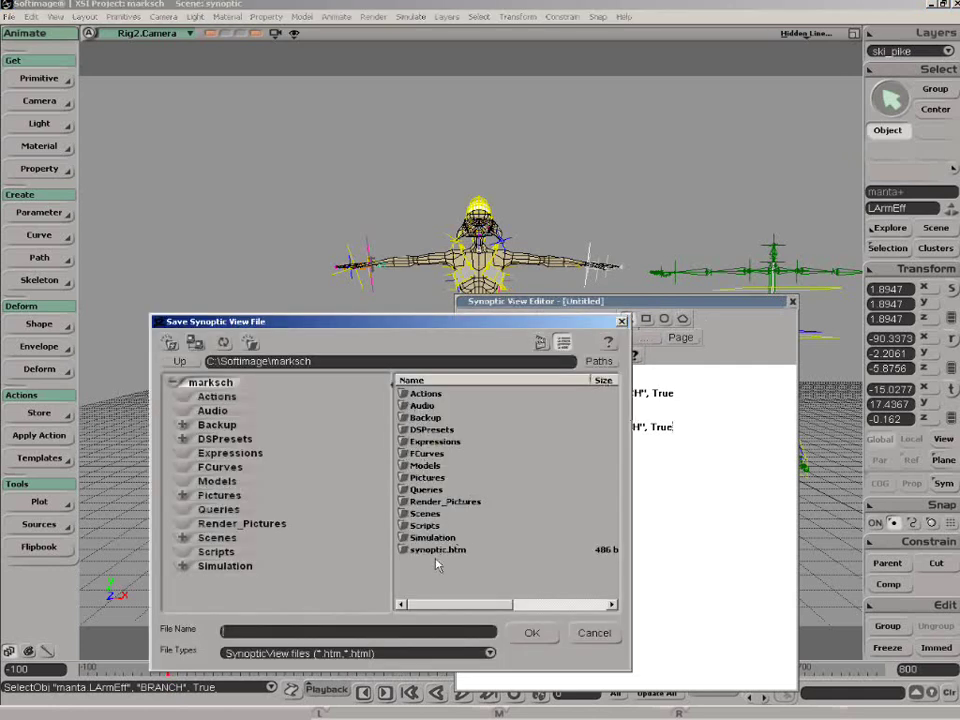
pyautogui.click(440, 549)
pyautogui.click(532, 632)
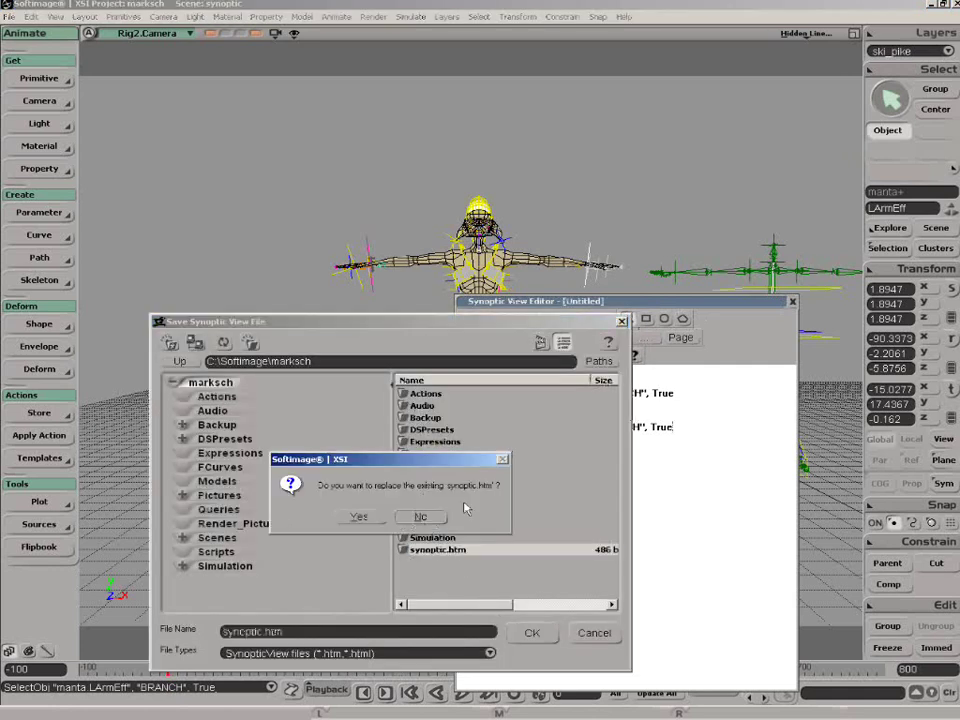
pyautogui.click(366, 516)
pyautogui.click(792, 301)
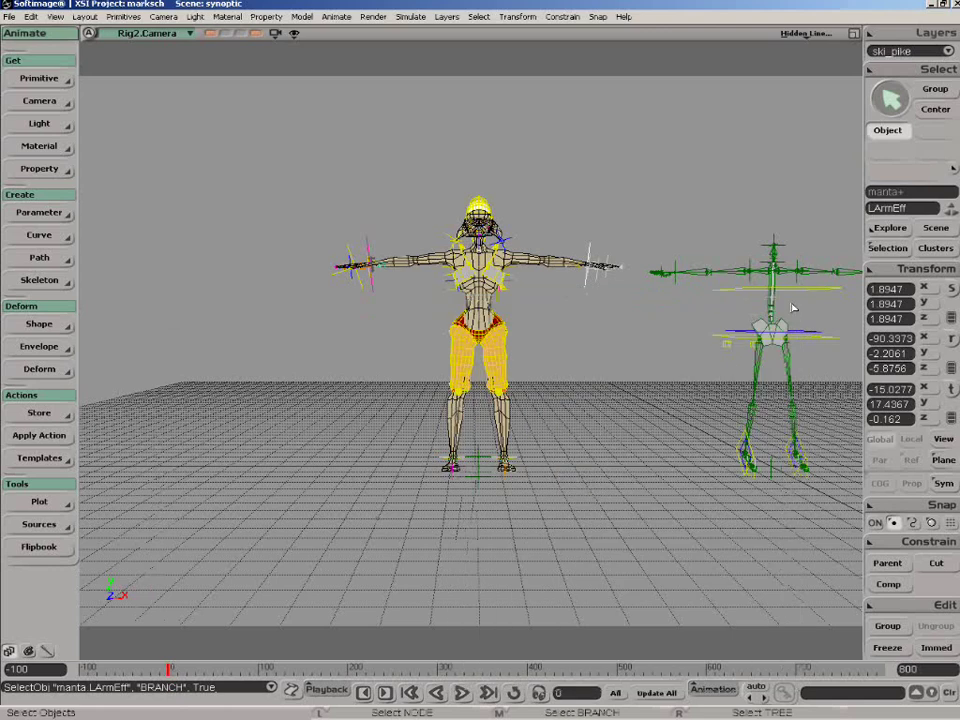
# Step: Tree-select the female character, Manta, and add a Synoptic property to it
pyautogui.click(555, 338)
pyautogui.rightClick(486, 328)
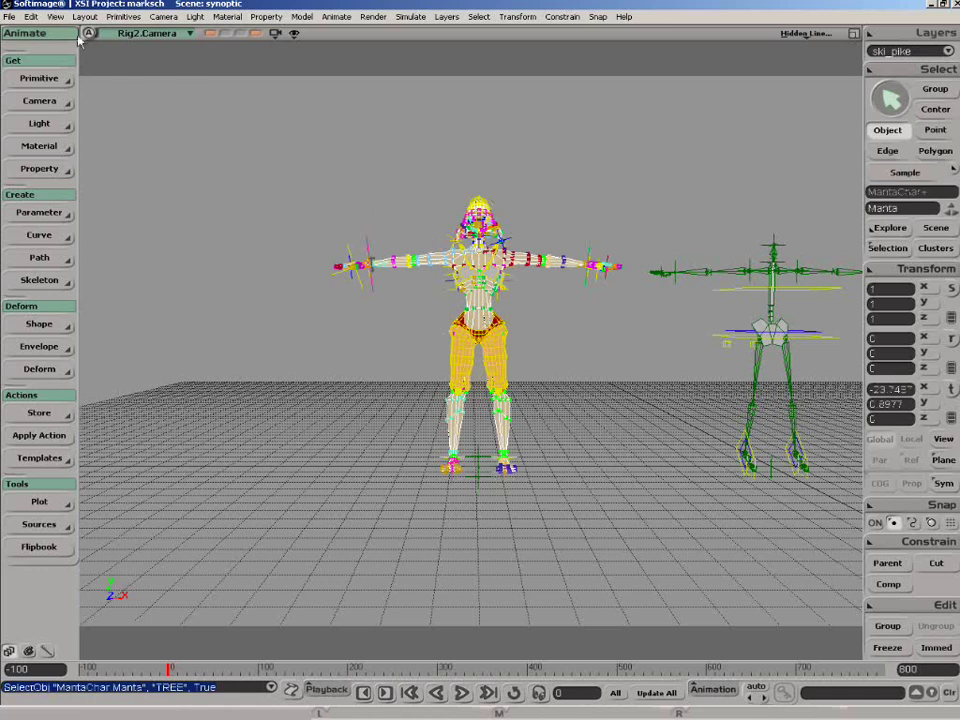
pyautogui.click(55, 169)
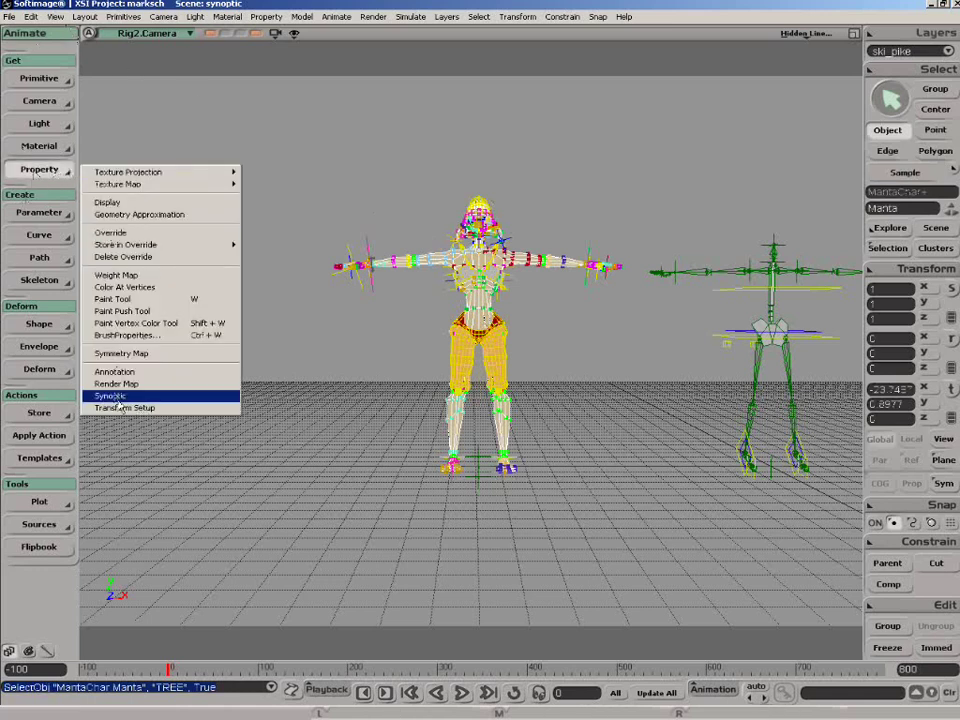
pyautogui.click(111, 395)
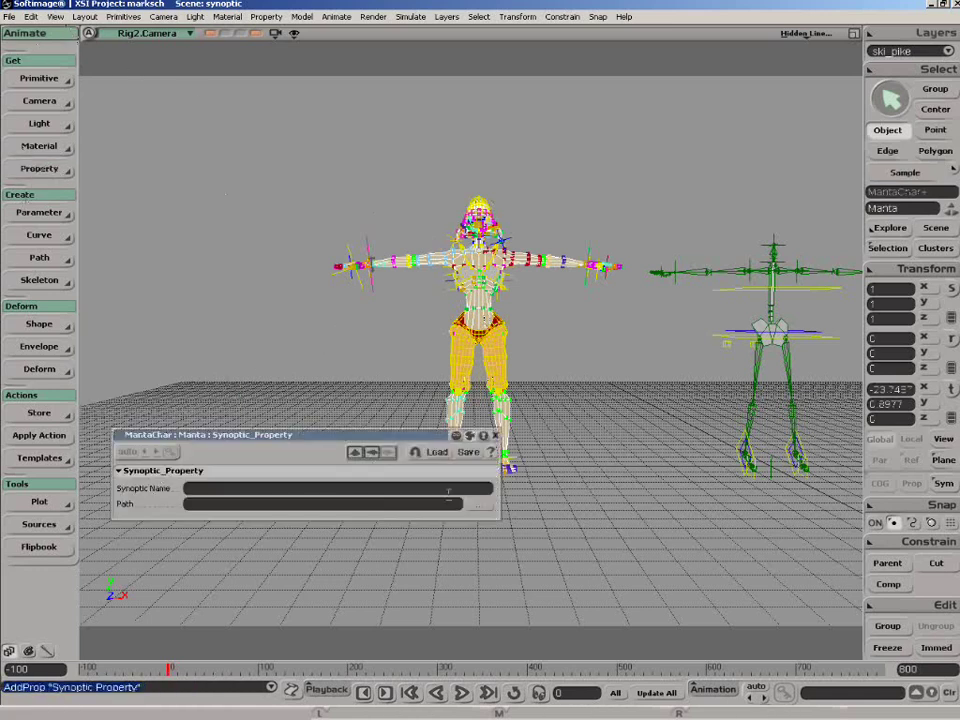
# Step: Point the Synoptic property's path to the project's synoptic.htm, name the synoptic Selector, and close the property page
pyautogui.click(475, 505)
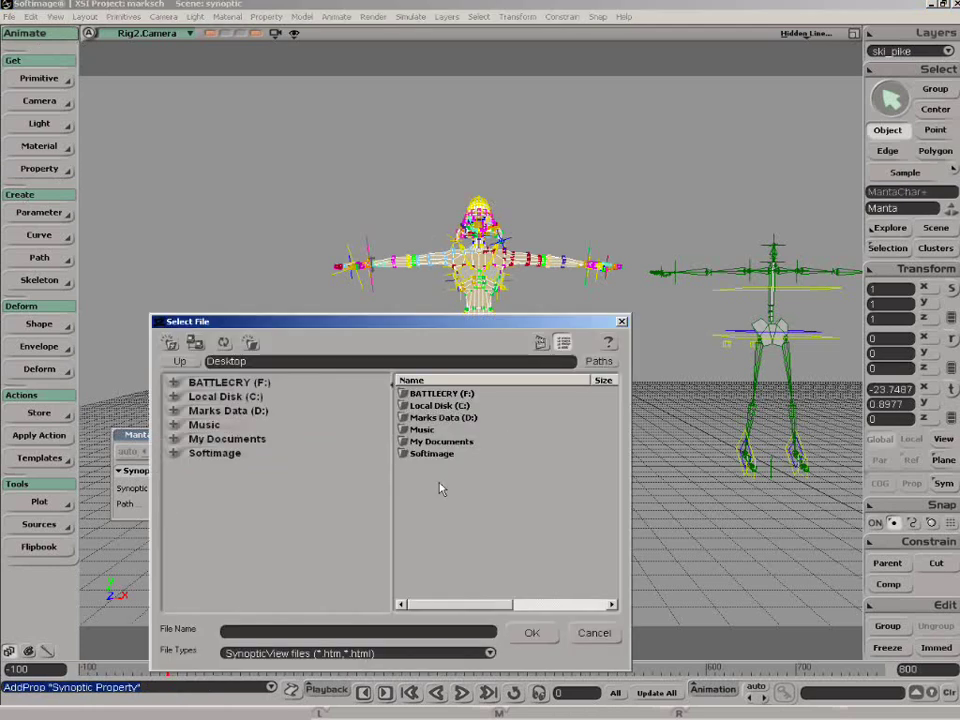
pyautogui.click(598, 361)
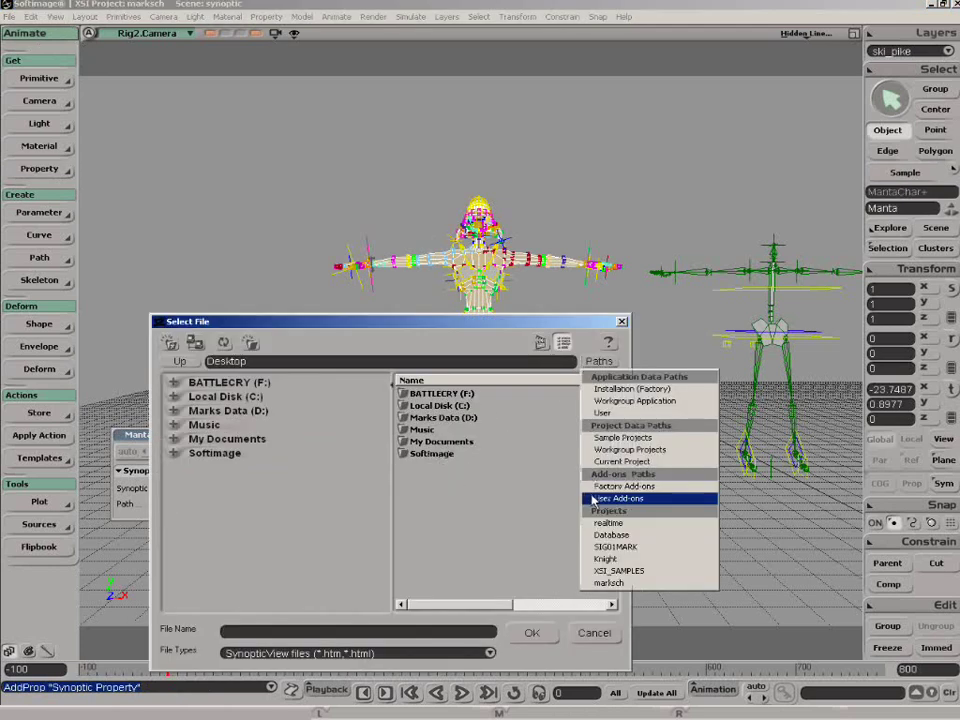
pyautogui.click(611, 580)
pyautogui.click(431, 551)
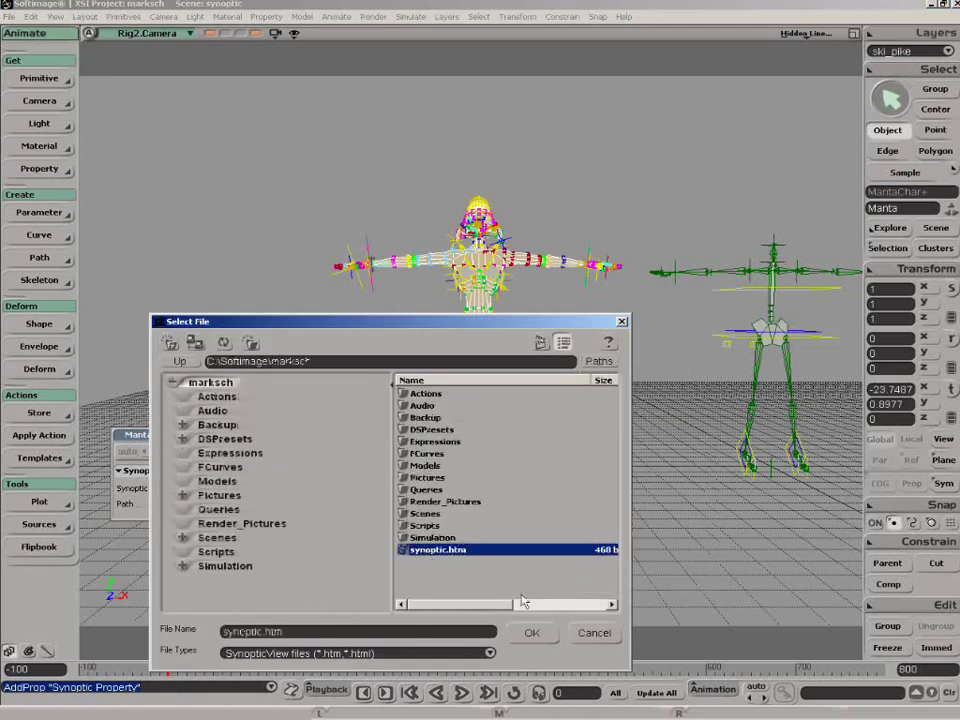
pyautogui.click(531, 632)
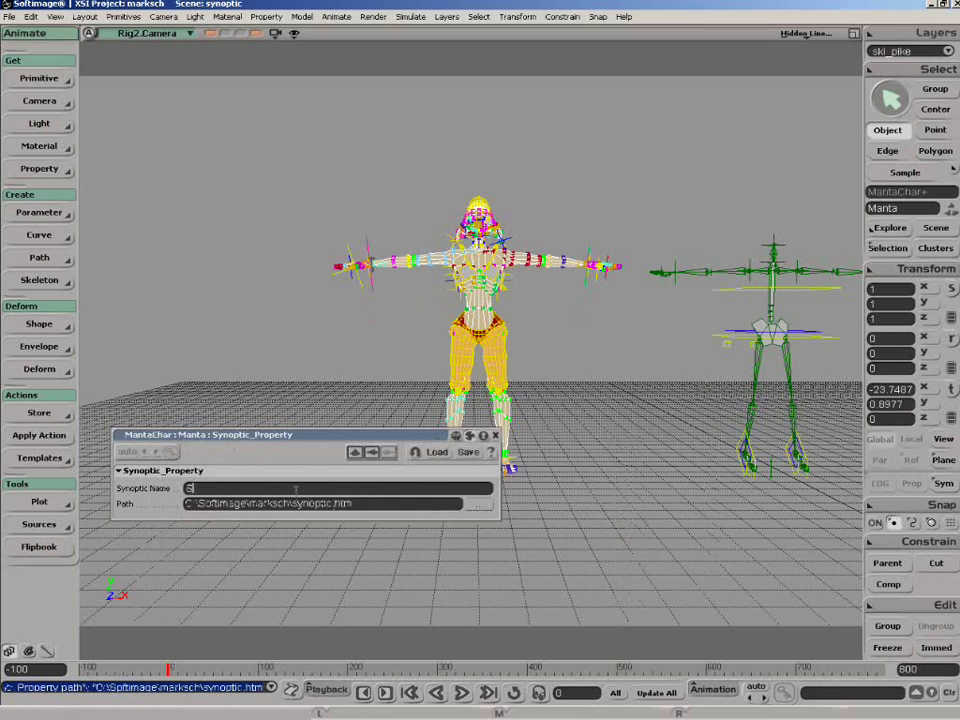
pyautogui.click(296, 489)
pyautogui.write('Selector')
pyautogui.press('Return')
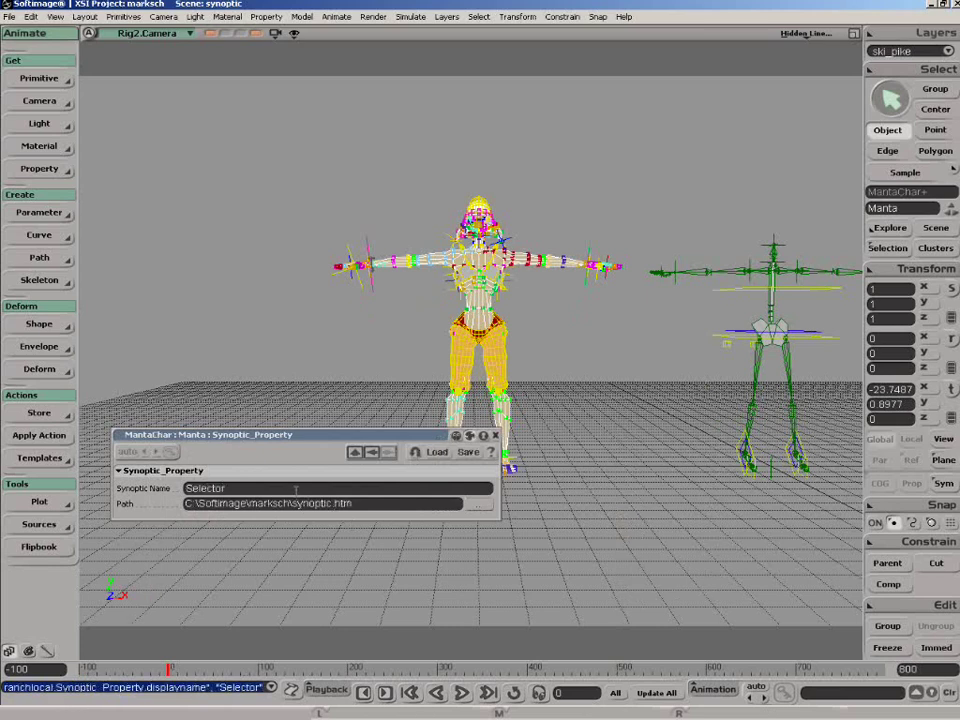
pyautogui.click(494, 436)
# Step: Clear the selection, tree-select the female character again, and open its Selector synoptic view
pyautogui.moveTo(609, 401); pyautogui.dragTo(642, 434)
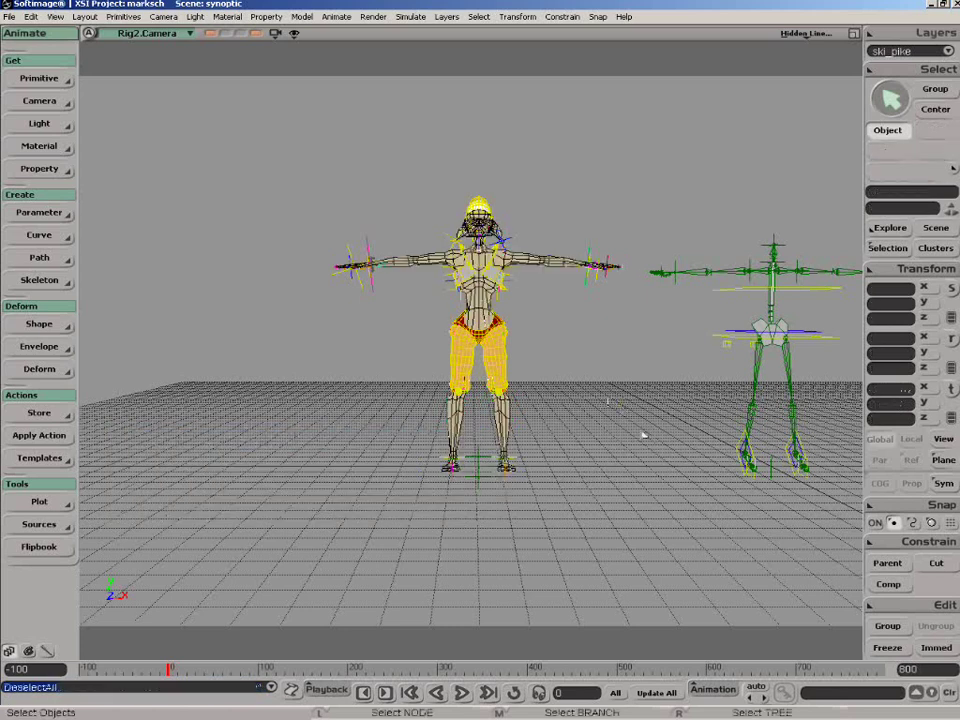
pyautogui.rightClick(494, 325)
pyautogui.press('F3')
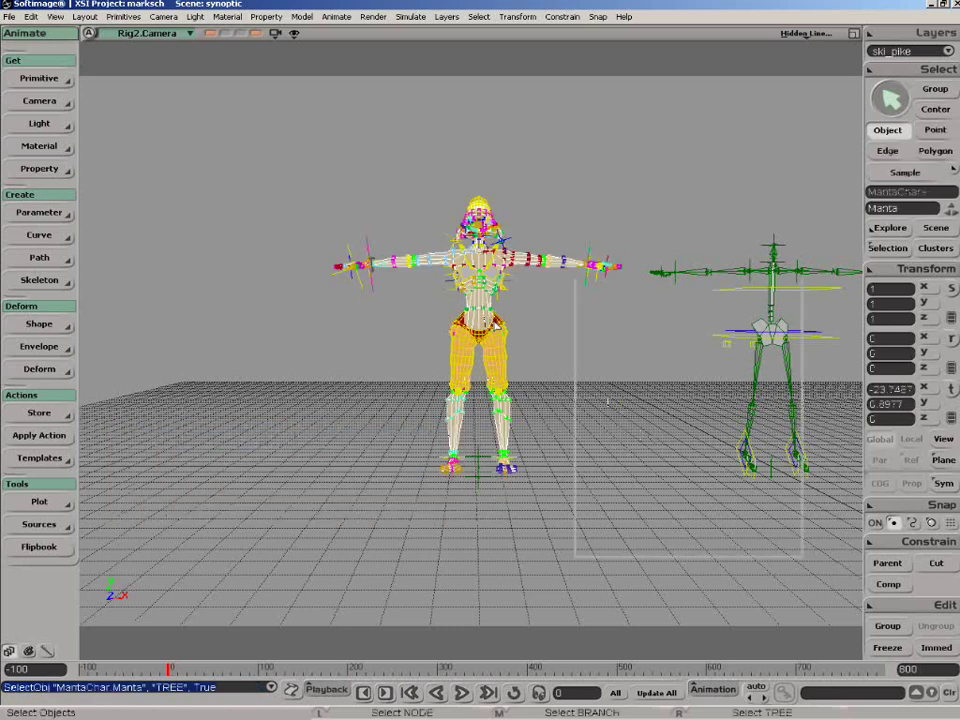
# Step: Test both hand hotspots in the Selector view by alternately selecting the left and right arm effectors
pyautogui.click(778, 436)
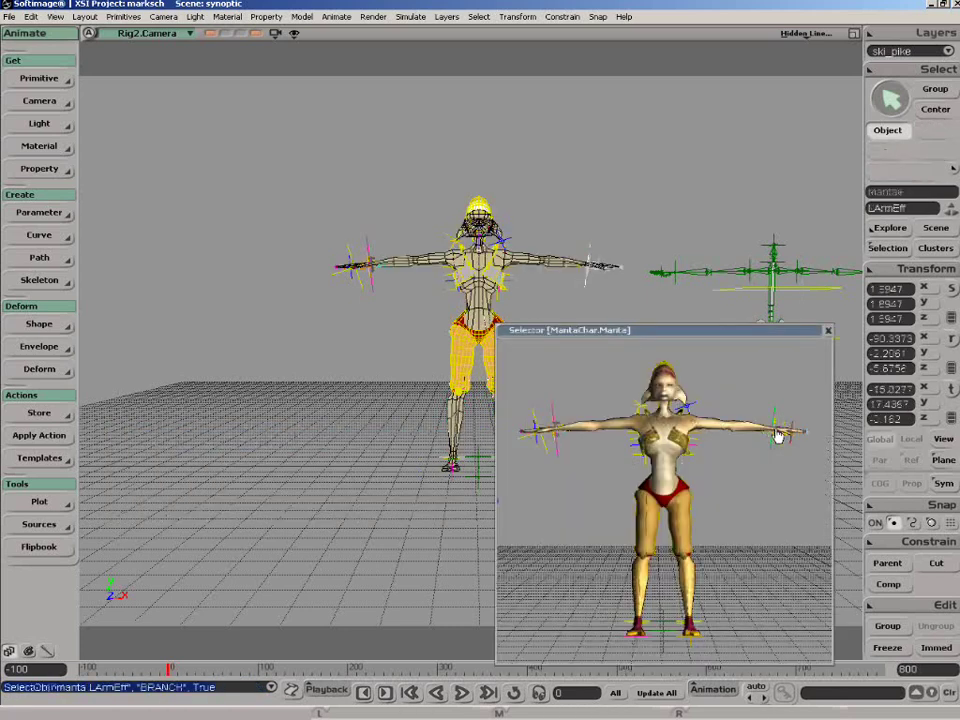
pyautogui.click(560, 440)
pyautogui.click(784, 435)
pyautogui.click(549, 437)
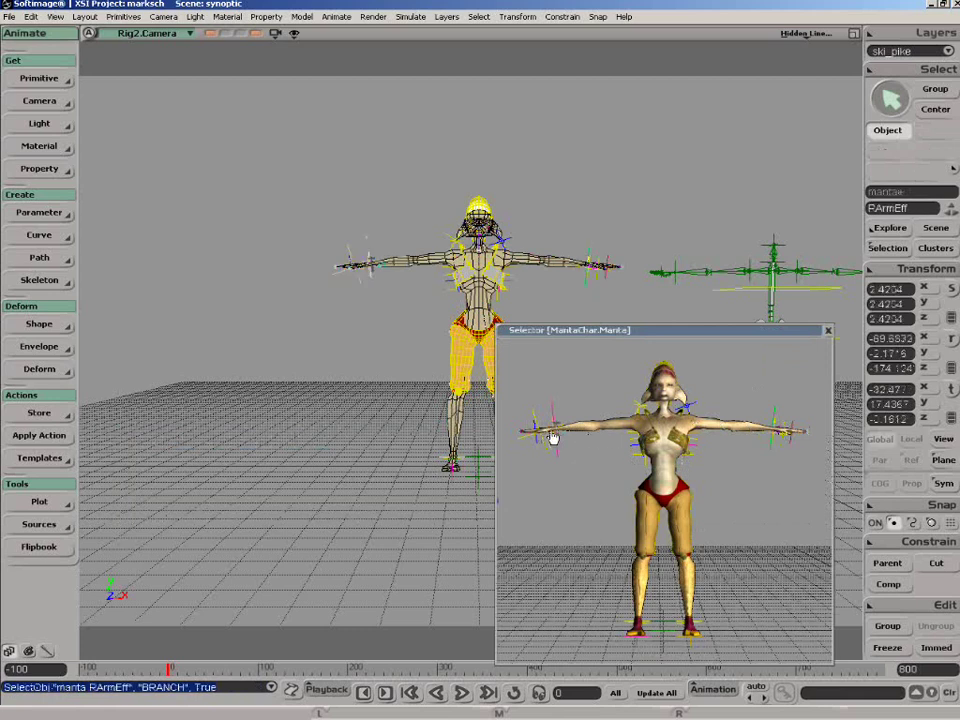
pyautogui.click(778, 433)
# Step: Select RArmEff through its hand hotspot and translate it up and inward so the character's right forearm is raised
pyautogui.click(524, 434)
pyautogui.press('v')
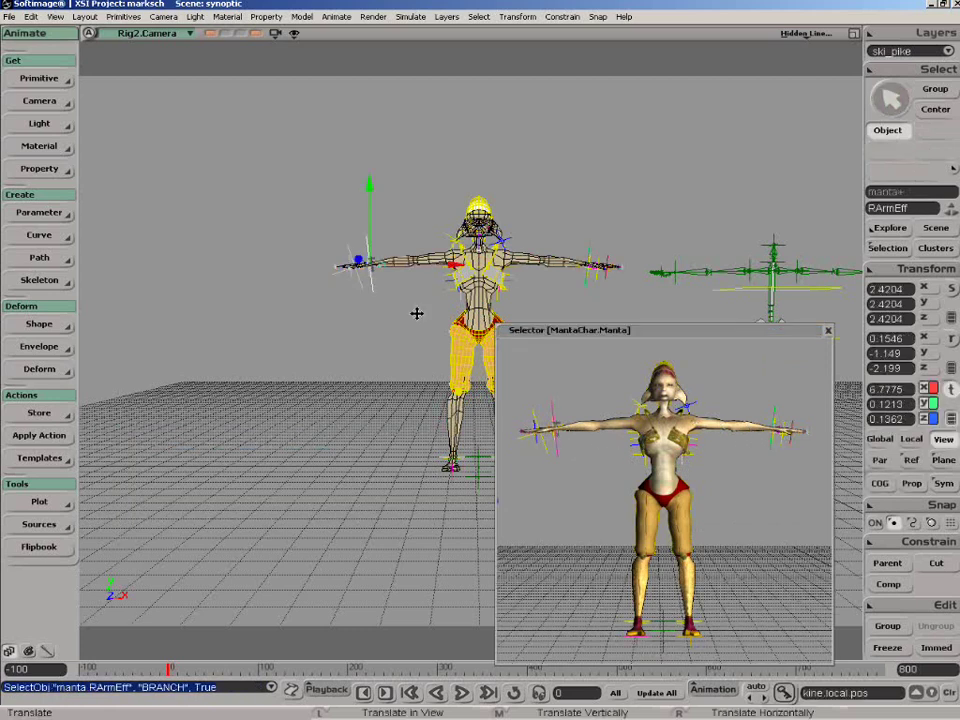
pyautogui.moveTo(360, 317); pyautogui.dragTo(394, 270)
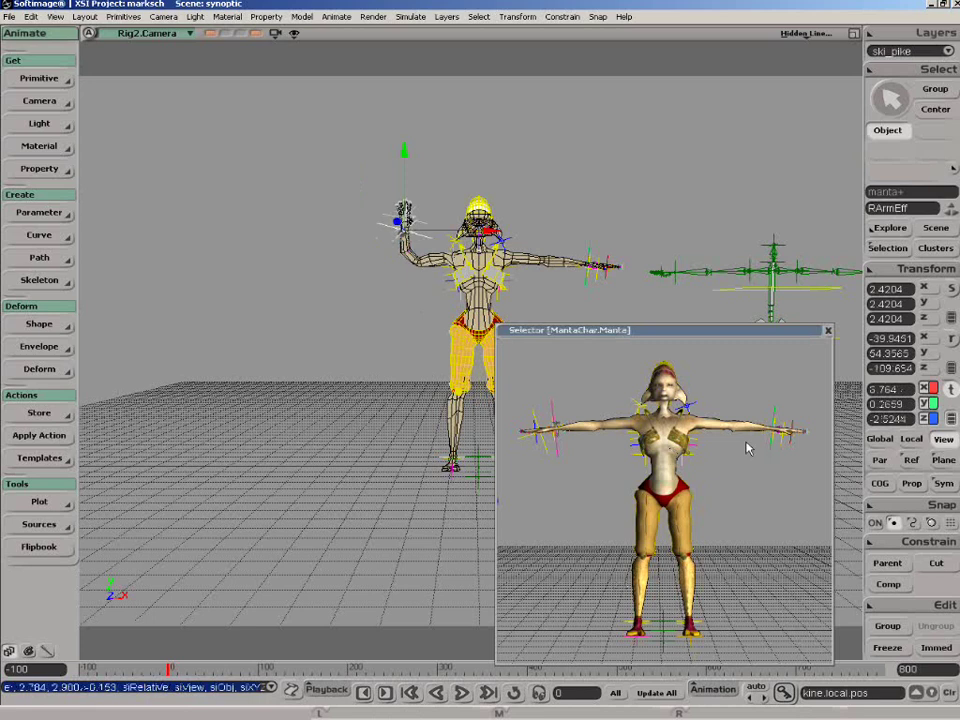